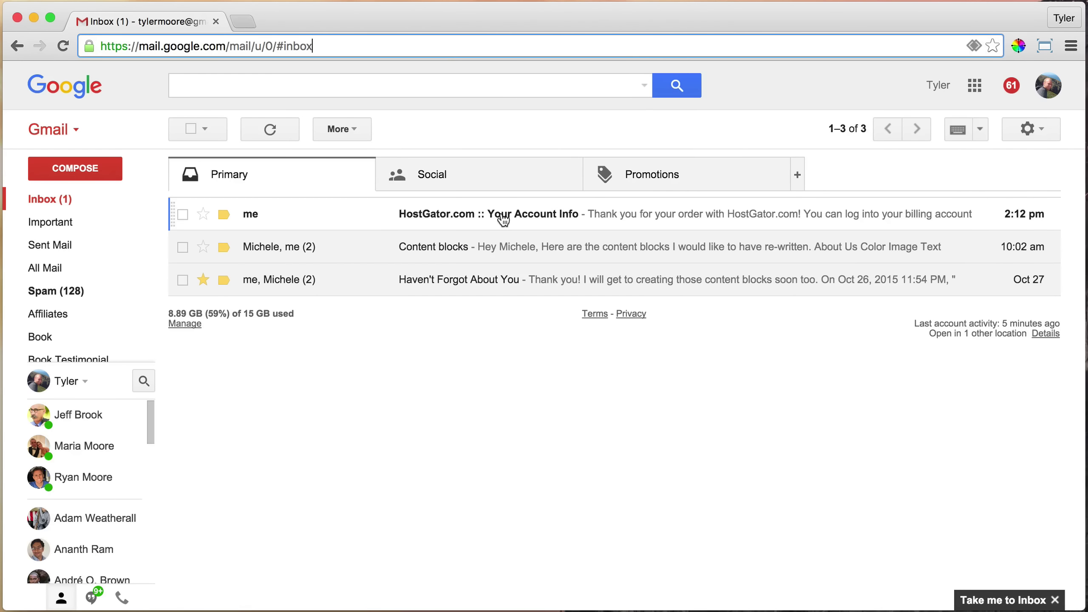
Open the 'HostGator.com :: Your Account Info' email in the Gmail inbox
{"action": "left_click", "coordinate": [457, 219]}
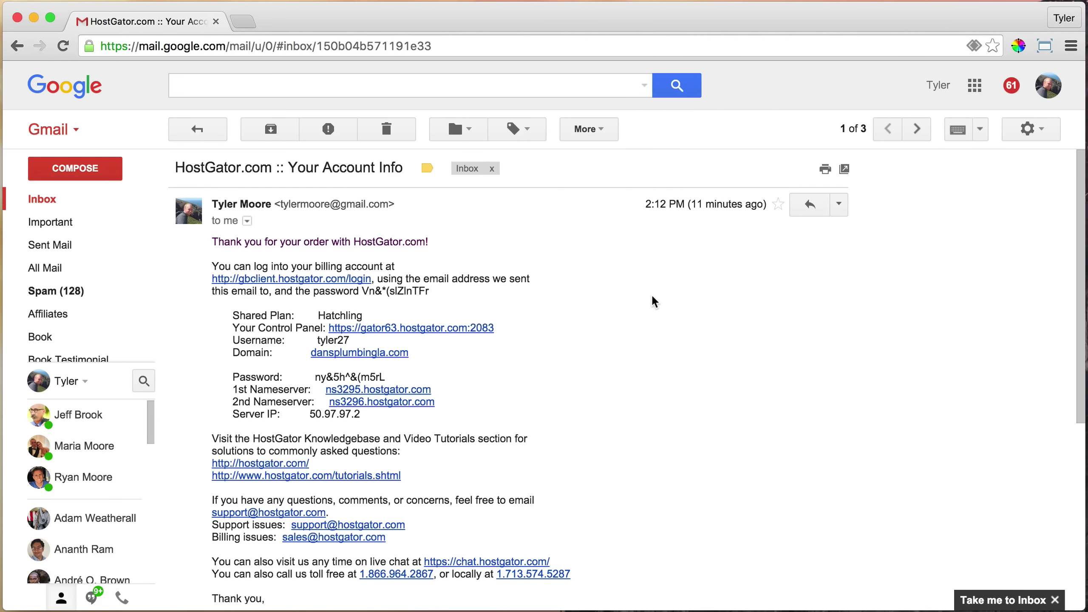
{"action": "scroll", "coordinate": [646, 302], "scroll_direction": "down", "scroll_amount": 2}
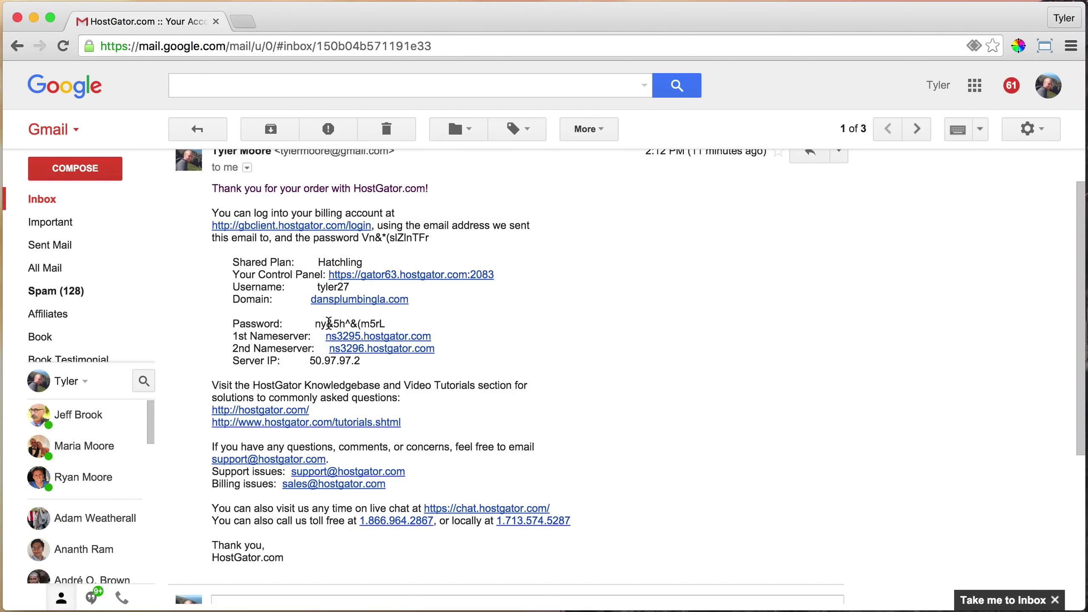
{"action": "scroll", "coordinate": [328, 323], "scroll_direction": "up", "scroll_amount": 1}
{"action": "scroll", "coordinate": [332, 325], "scroll_direction": "up", "scroll_amount": 1}
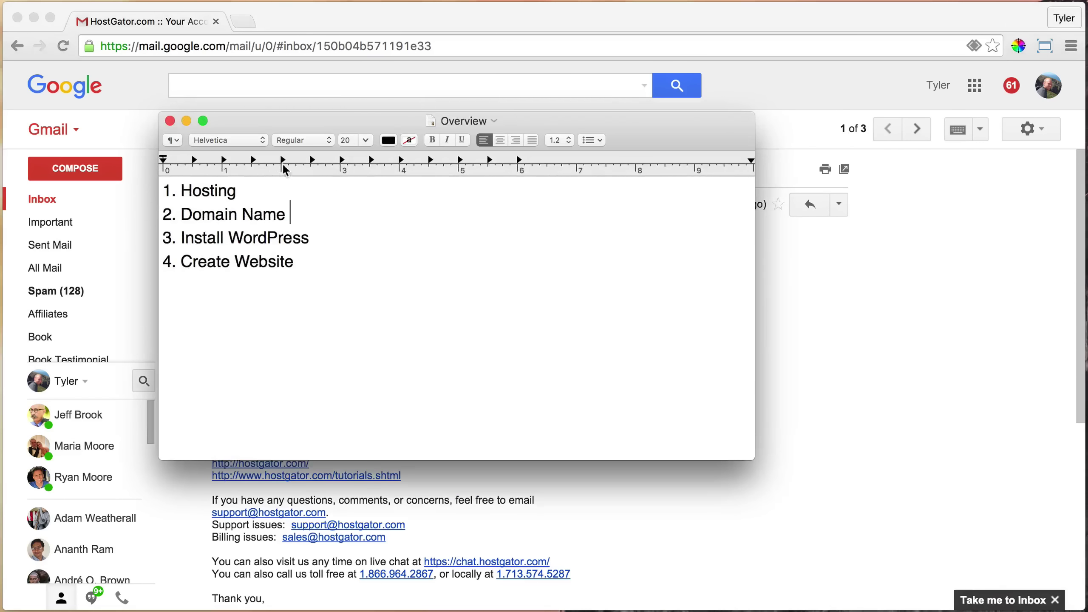
{"action": "type", "text": " - "}
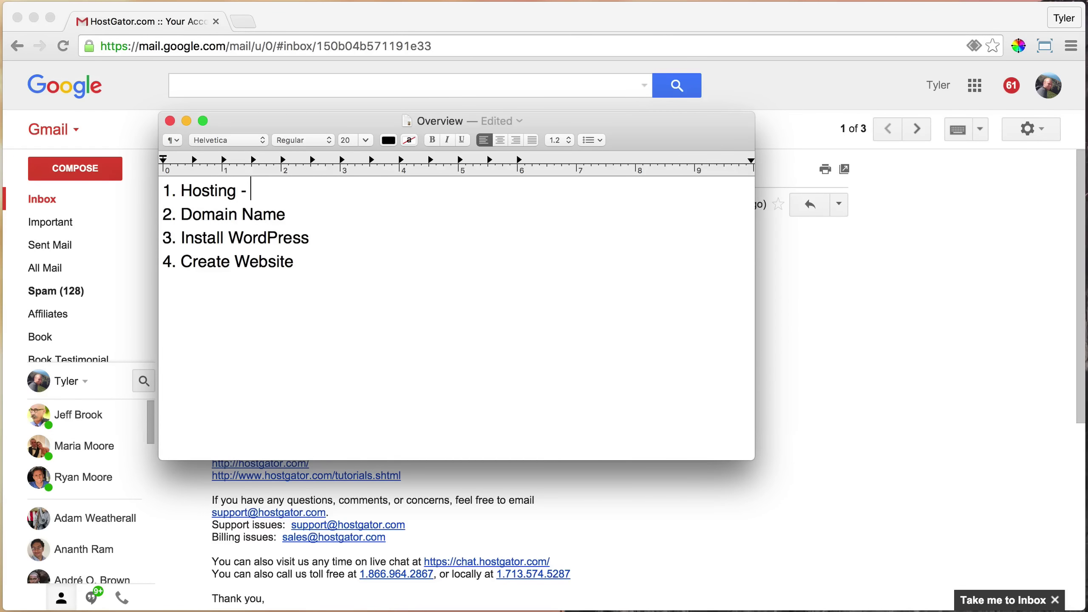
{"action": "type", "text": "Done! 2."}
{"action": "type", "text": " Domain Name - D"}
{"action": "type", "text": "one!"}
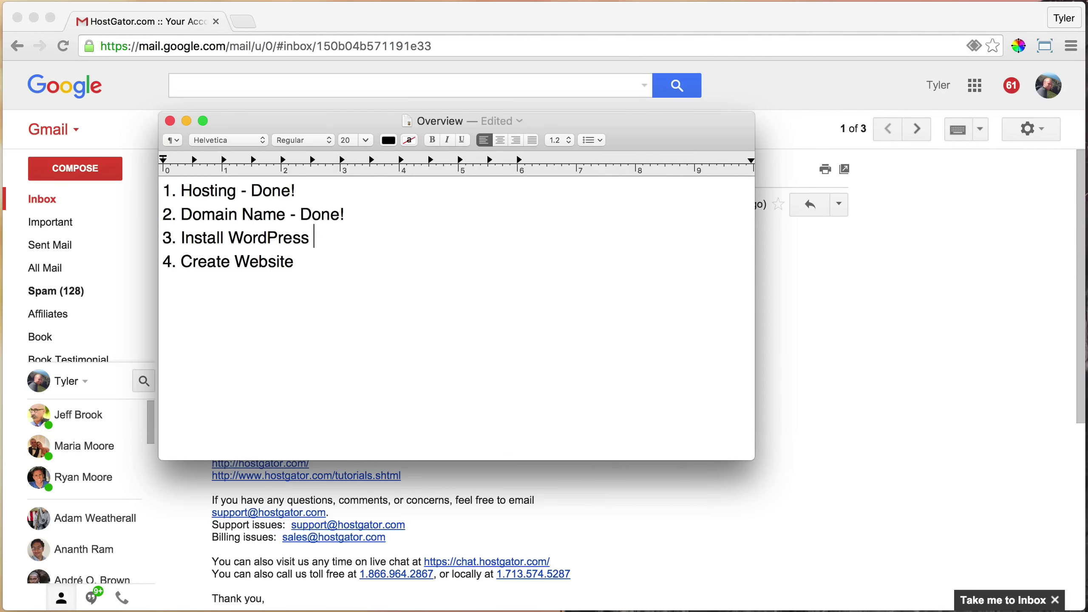
Review the Install WordPress step in the overview notes and minimize the TextEdit window
{"action": "left_click_drag", "start_coordinate": [316, 238], "coordinate": [156, 238]}
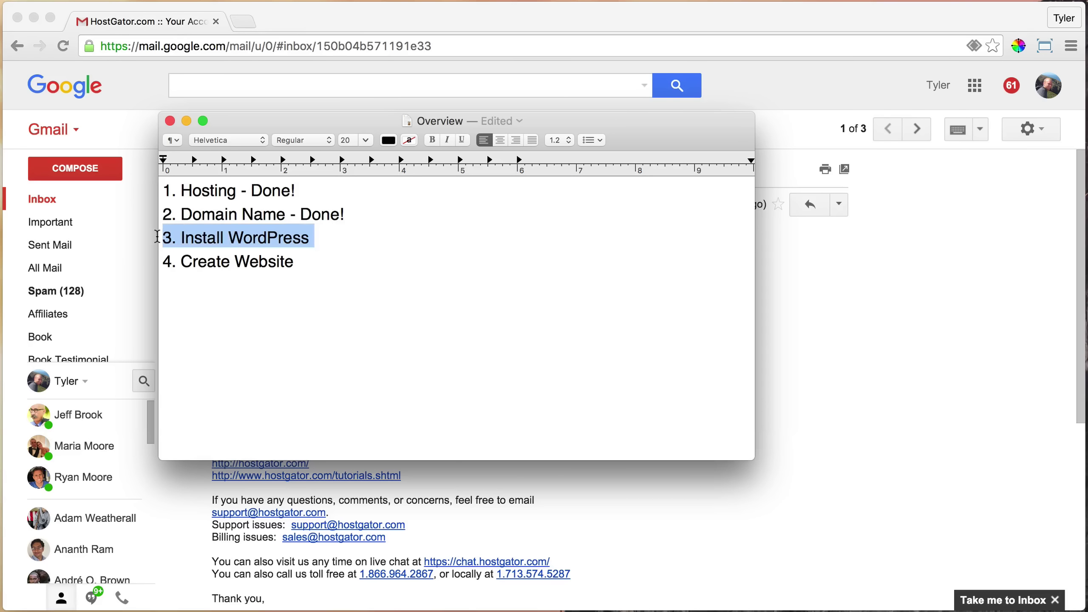
{"action": "left_click", "coordinate": [318, 238]}
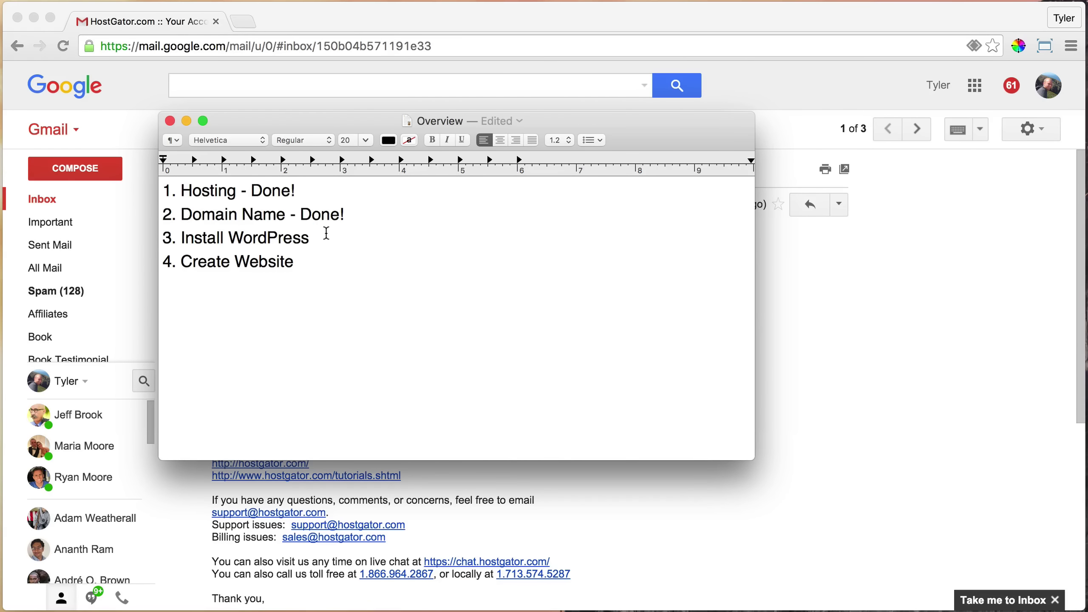
{"action": "left_click", "coordinate": [186, 121]}
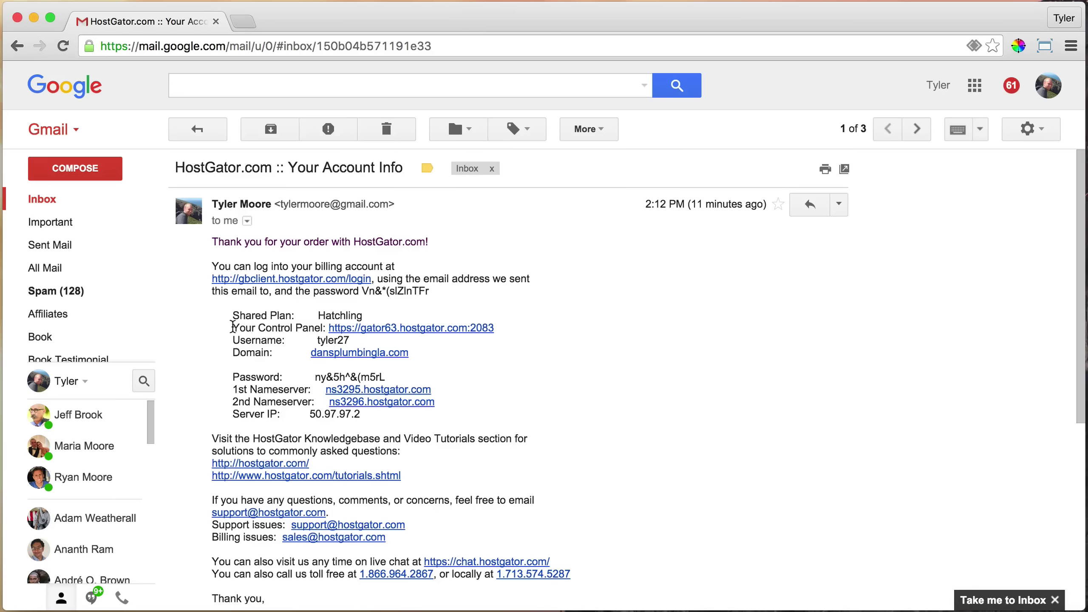
Open the Control Panel link from the email in a new tab
{"action": "left_click_drag", "start_coordinate": [232, 327], "coordinate": [324, 325]}
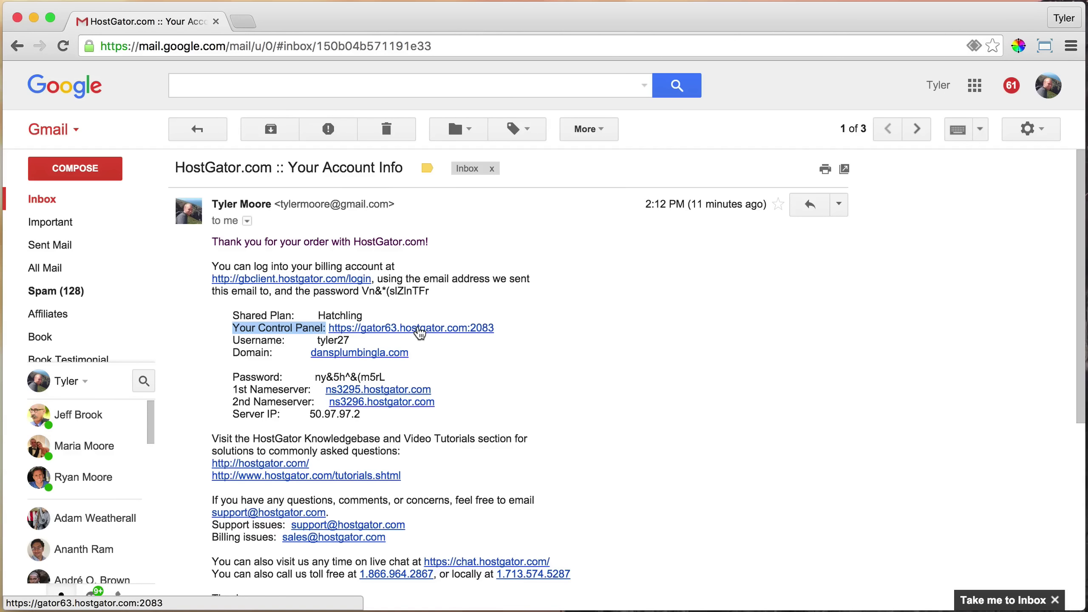
{"action": "left_click", "coordinate": [605, 371]}
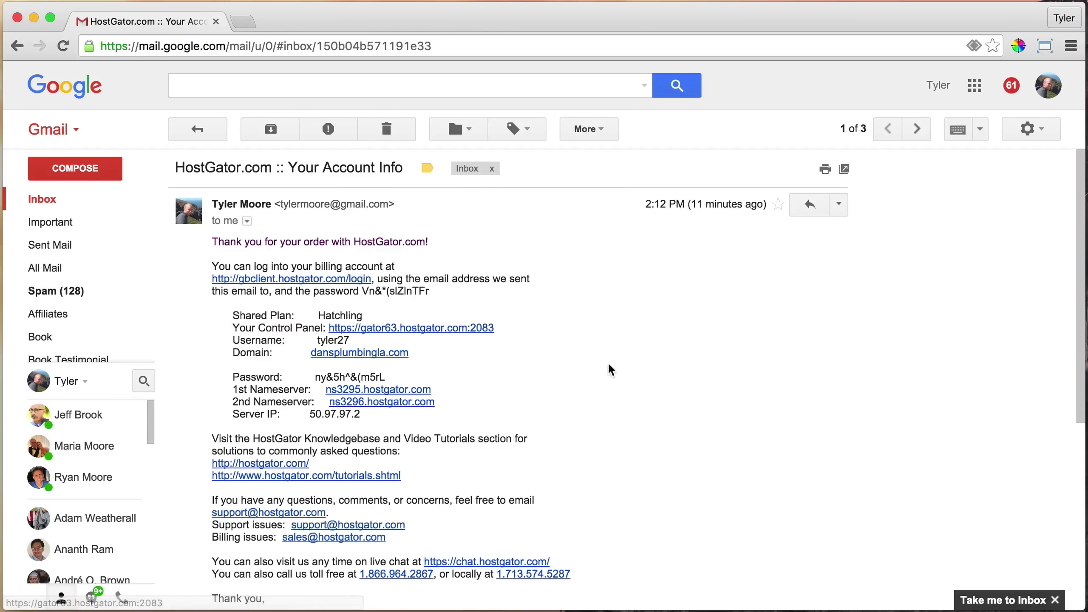
{"action": "left_click", "coordinate": [425, 330]}
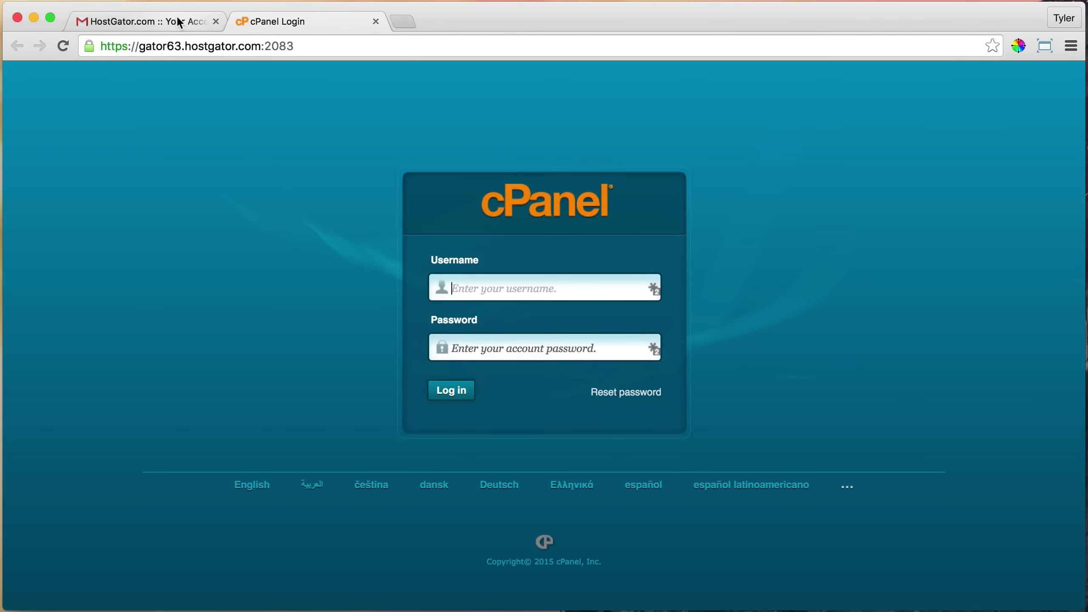
{"action": "left_click", "coordinate": [179, 21]}
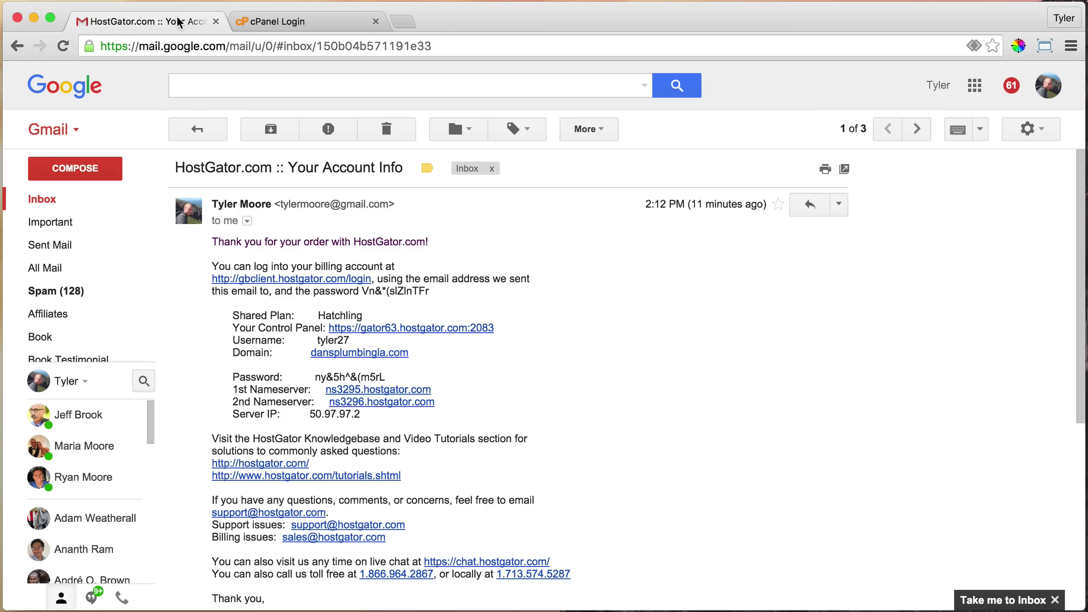
Copy the account username from the email into the cPanel login username field
{"action": "double_click", "coordinate": [323, 341]}
{"action": "left_click", "coordinate": [353, 380]}
{"action": "double_click", "coordinate": [324, 340]}
{"action": "right_click", "coordinate": [336, 342]}
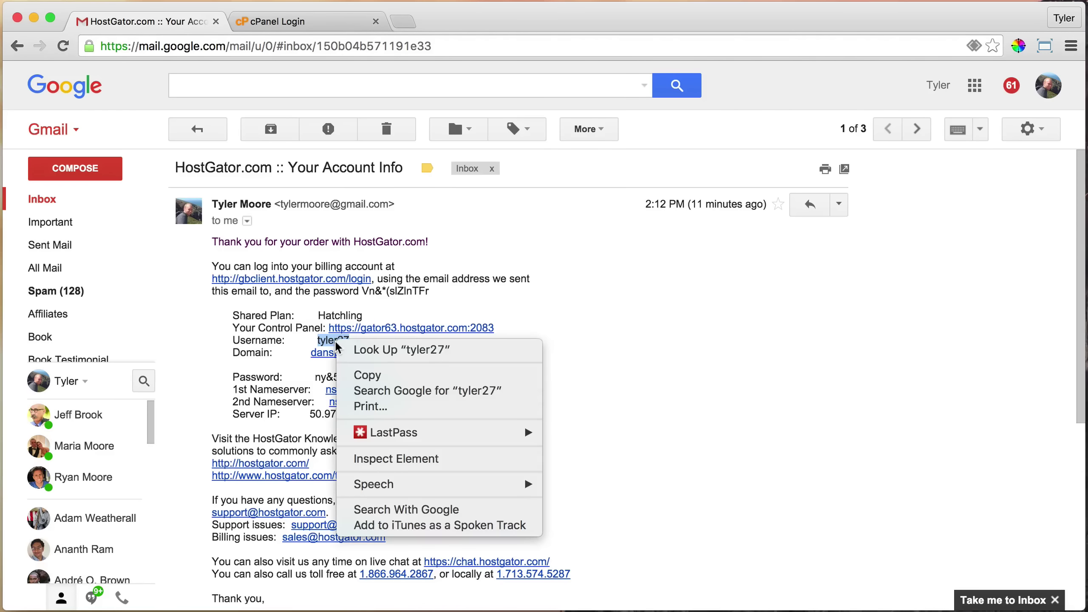
{"action": "left_click", "coordinate": [374, 375]}
{"action": "left_click", "coordinate": [322, 26]}
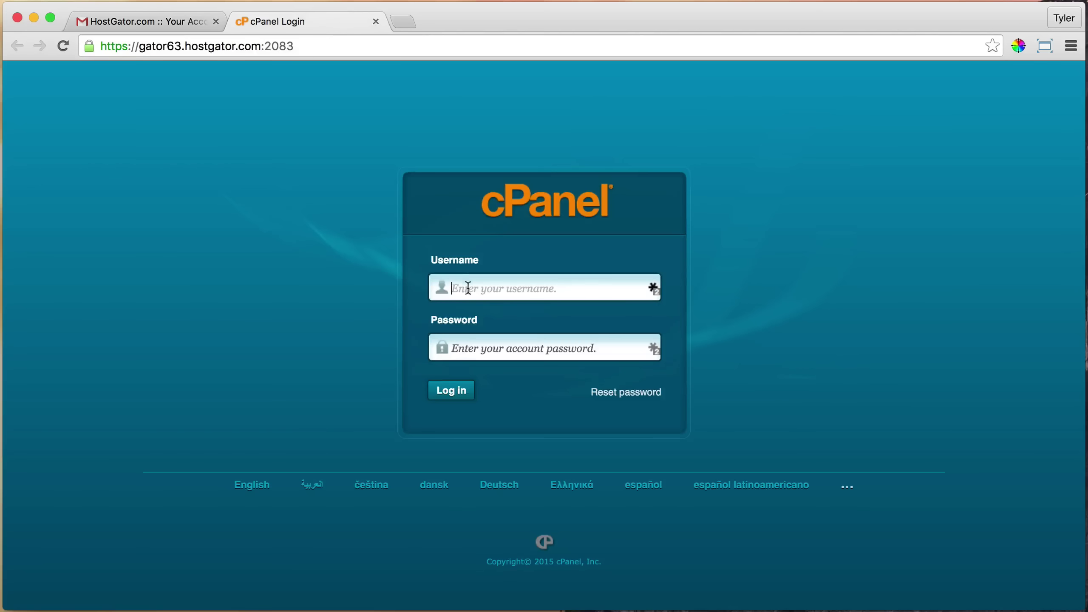
{"action": "right_click", "coordinate": [467, 288]}
{"action": "left_click", "coordinate": [521, 370]}
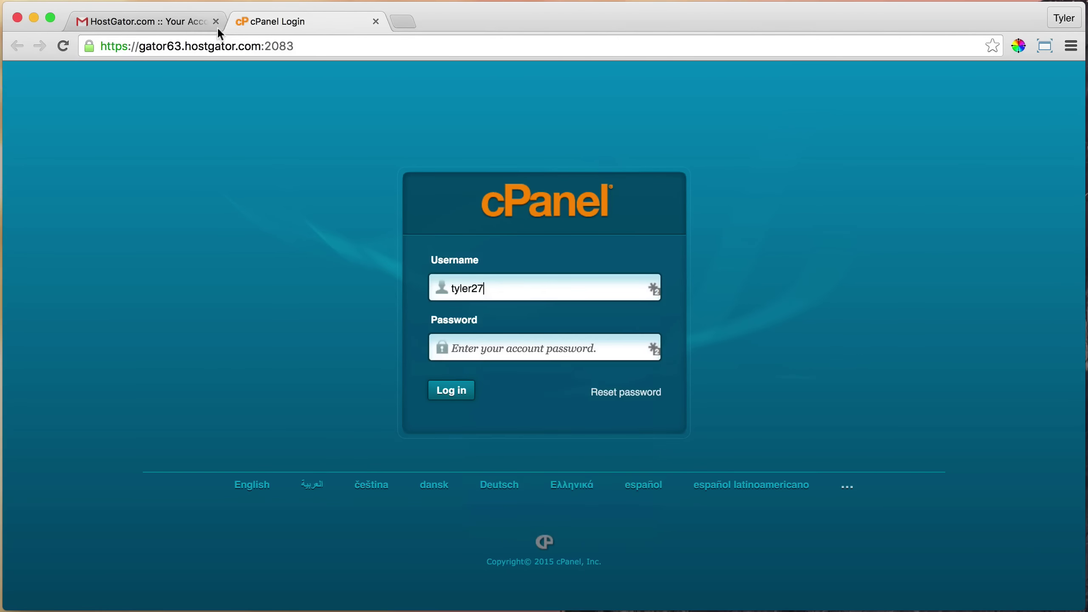
Copy the account password from the email into the cPanel login password field
{"action": "left_click", "coordinate": [212, 27]}
{"action": "left_click", "coordinate": [496, 367]}
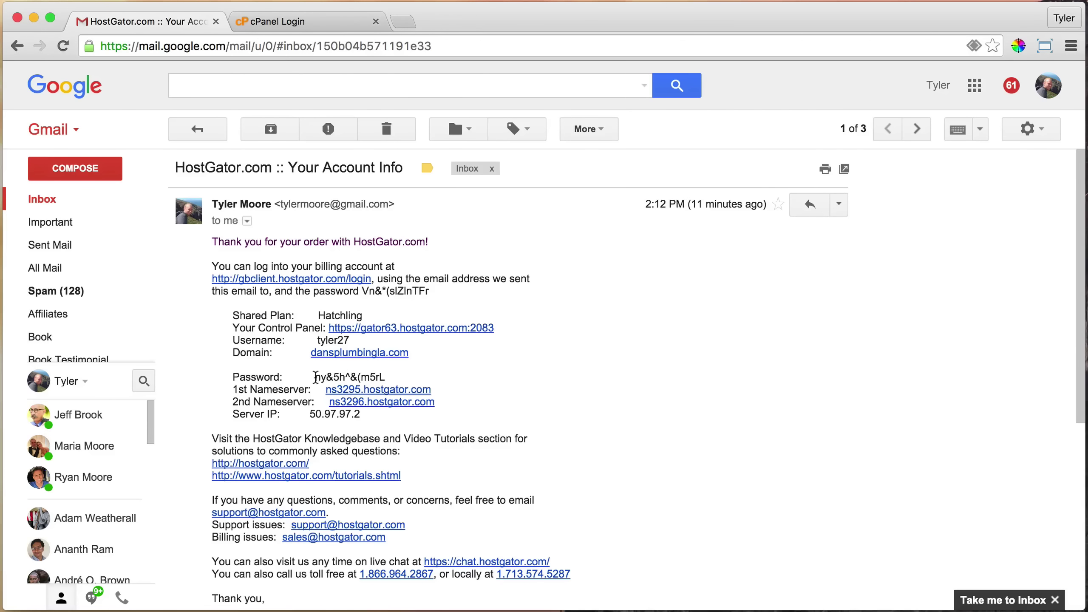
{"action": "left_click_drag", "start_coordinate": [316, 377], "coordinate": [393, 376]}
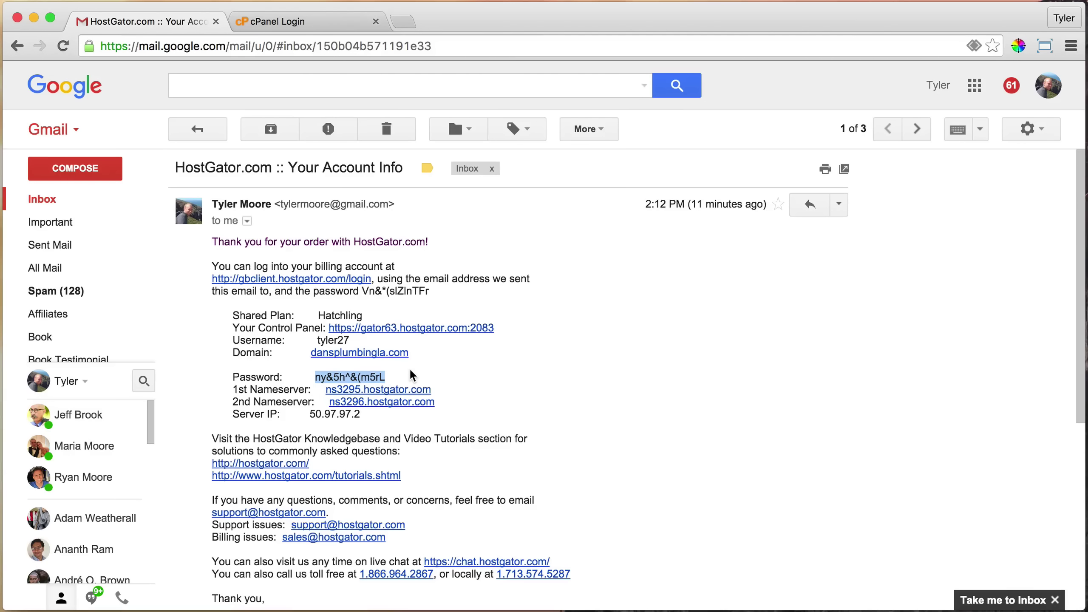
{"action": "left_click", "coordinate": [297, 24]}
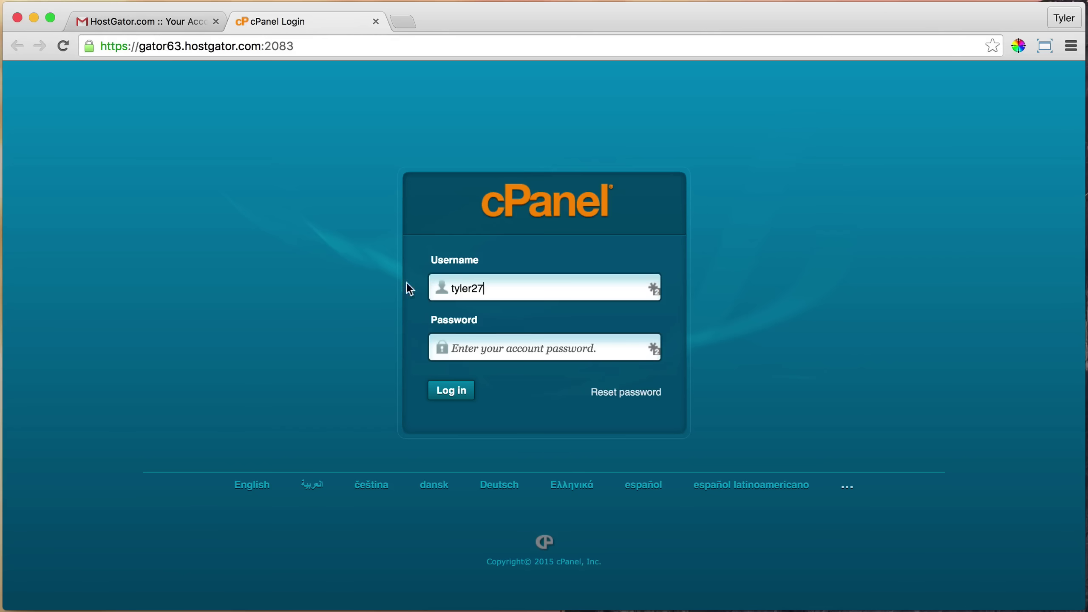
{"action": "left_click", "coordinate": [482, 348]}
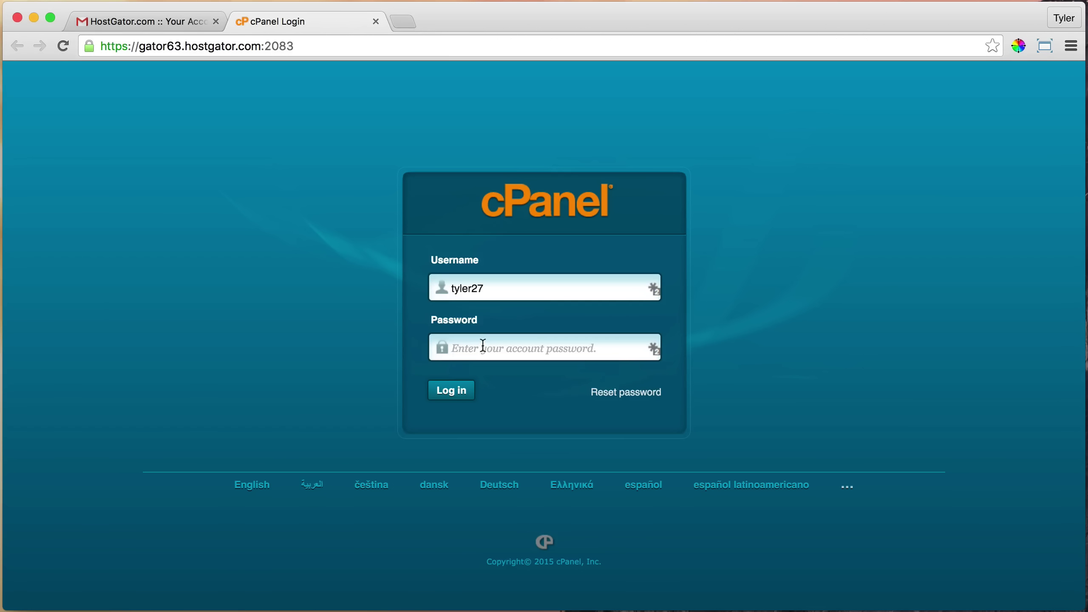
{"action": "key", "text": "super+v"}
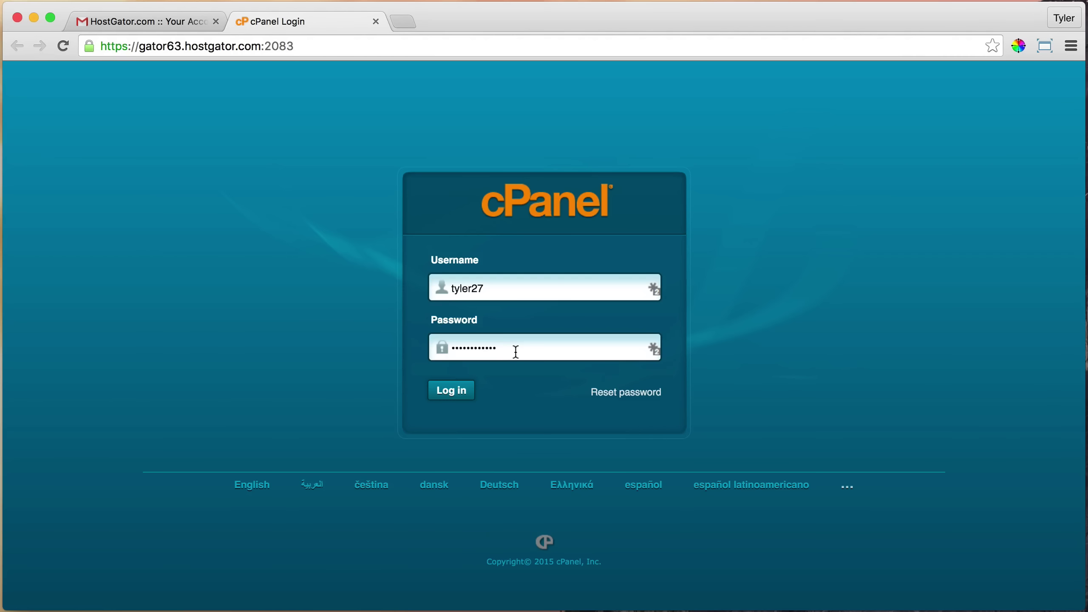
{"action": "left_click", "coordinate": [164, 19]}
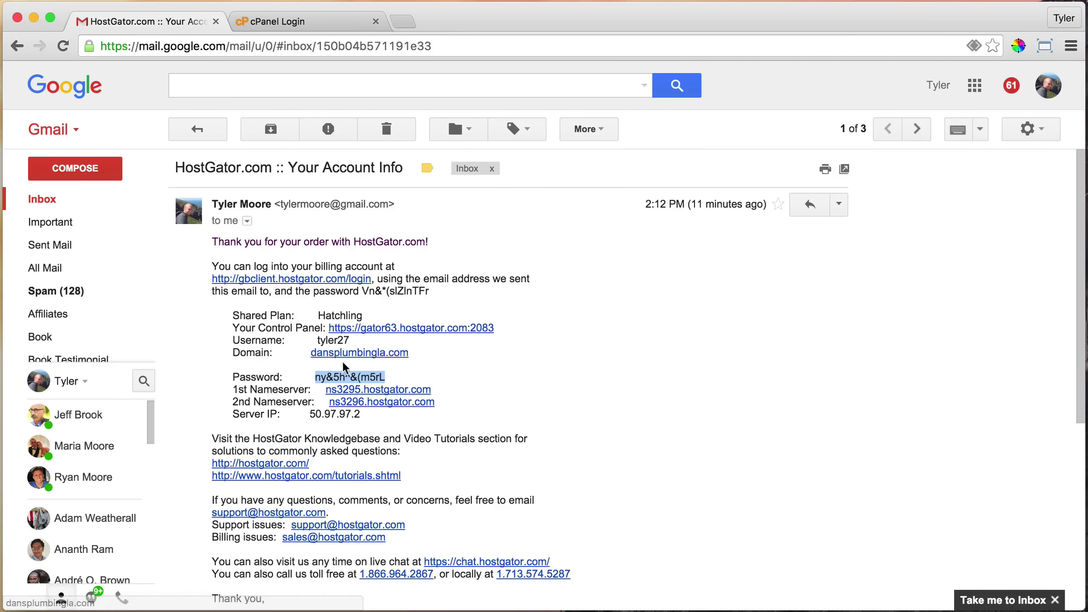
{"action": "left_click", "coordinate": [318, 25]}
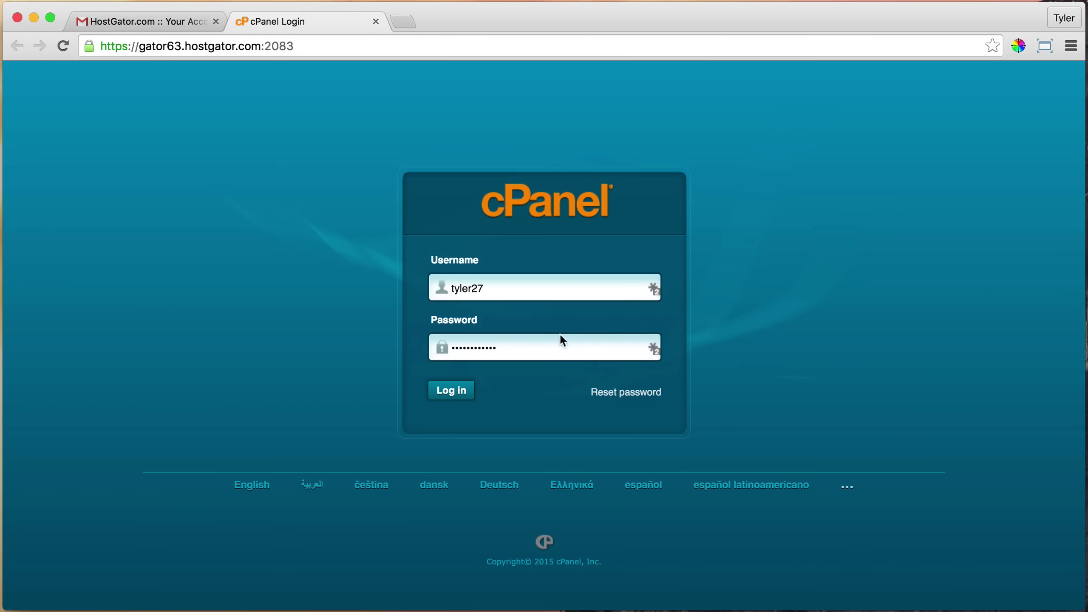
Log in to cPanel and dismiss the save-password prompt and survey pop-up
{"action": "left_click", "coordinate": [451, 393]}
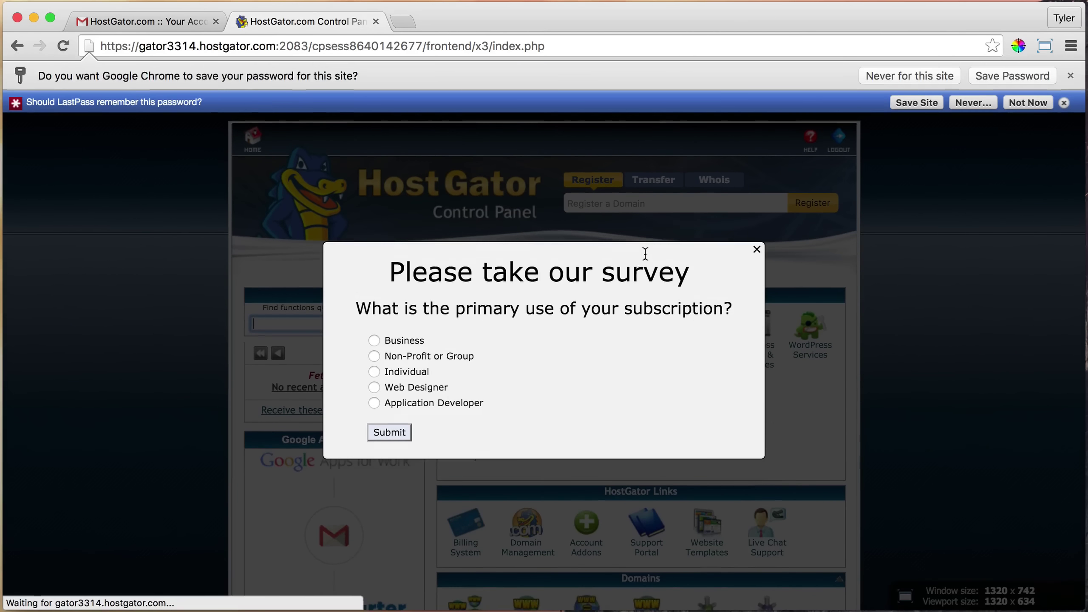
{"action": "left_click", "coordinate": [1028, 105]}
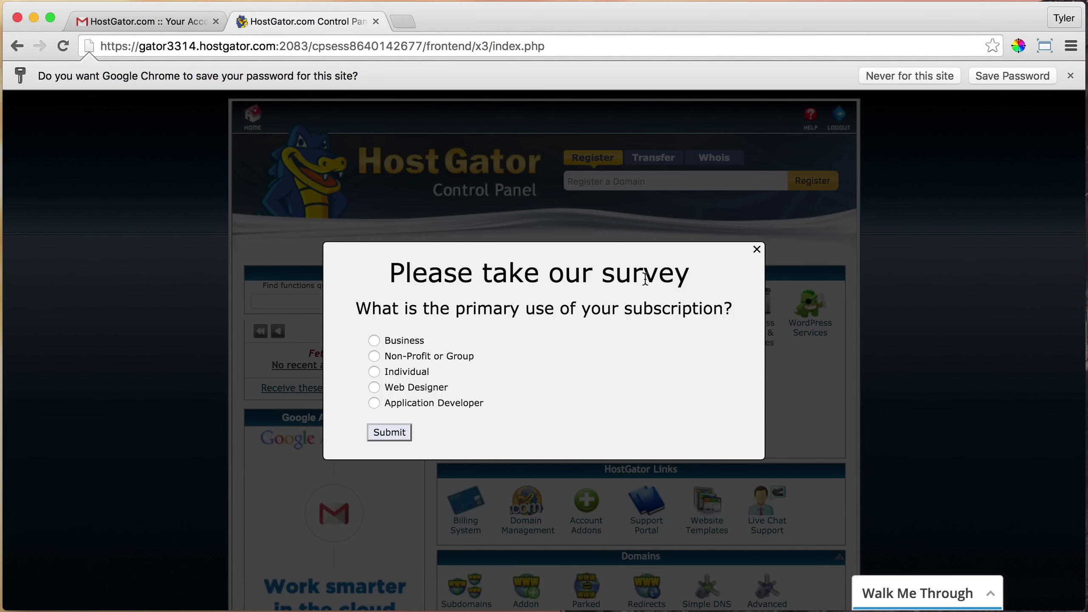
{"action": "left_click", "coordinate": [757, 250]}
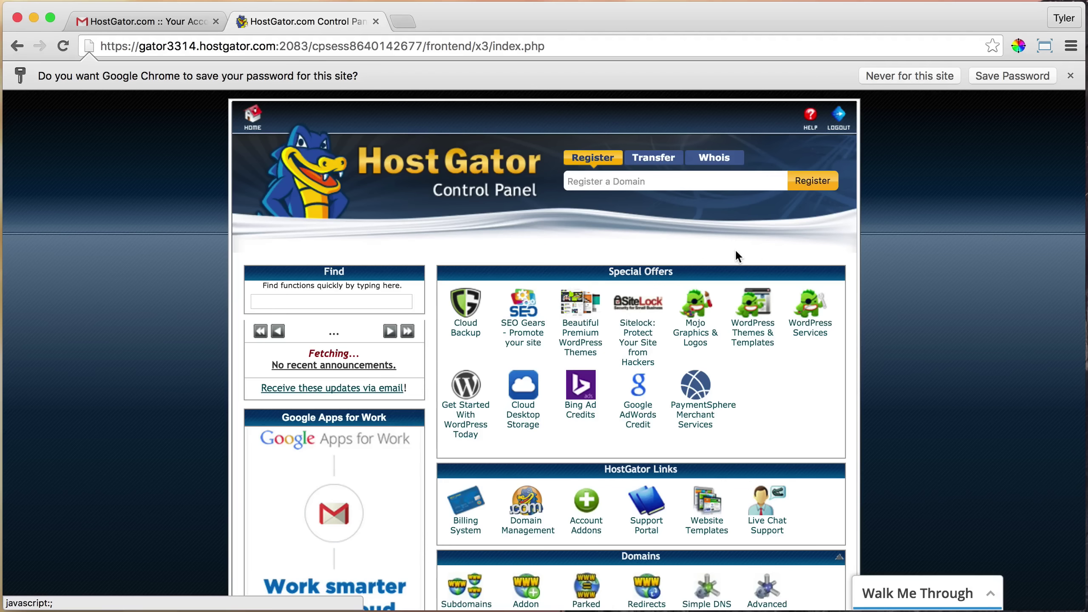
{"action": "scroll", "coordinate": [731, 252], "scroll_direction": "down", "scroll_amount": 3}
{"action": "scroll", "coordinate": [728, 251], "scroll_direction": "down", "scroll_amount": 3}
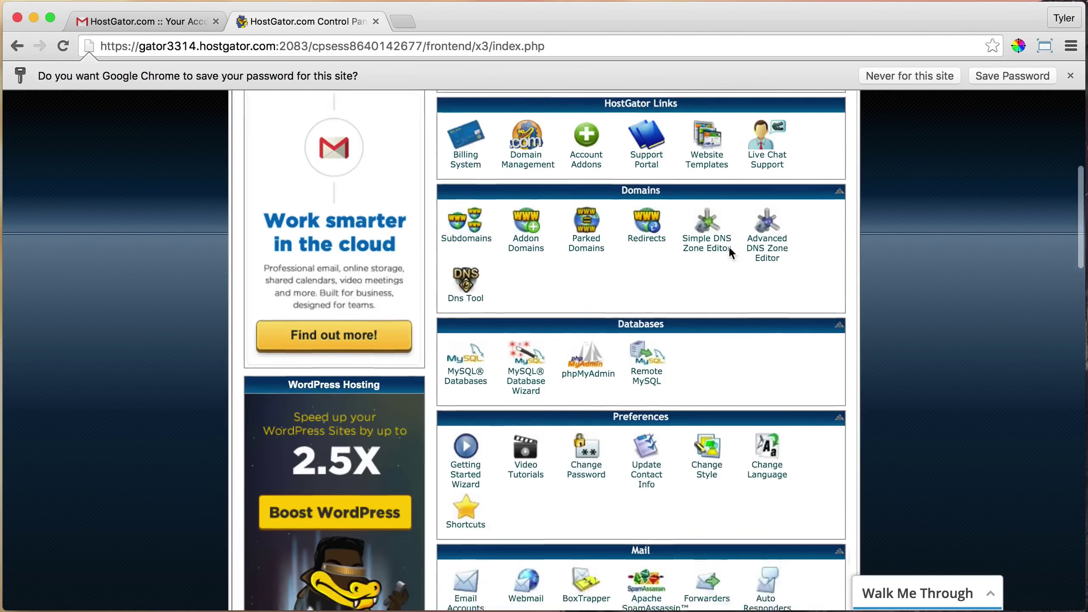
{"action": "scroll", "coordinate": [727, 245], "scroll_direction": "down", "scroll_amount": 2}
{"action": "scroll", "coordinate": [729, 247], "scroll_direction": "down", "scroll_amount": 1}
{"action": "scroll", "coordinate": [727, 245], "scroll_direction": "down", "scroll_amount": 2}
{"action": "scroll", "coordinate": [728, 245], "scroll_direction": "down", "scroll_amount": 1}
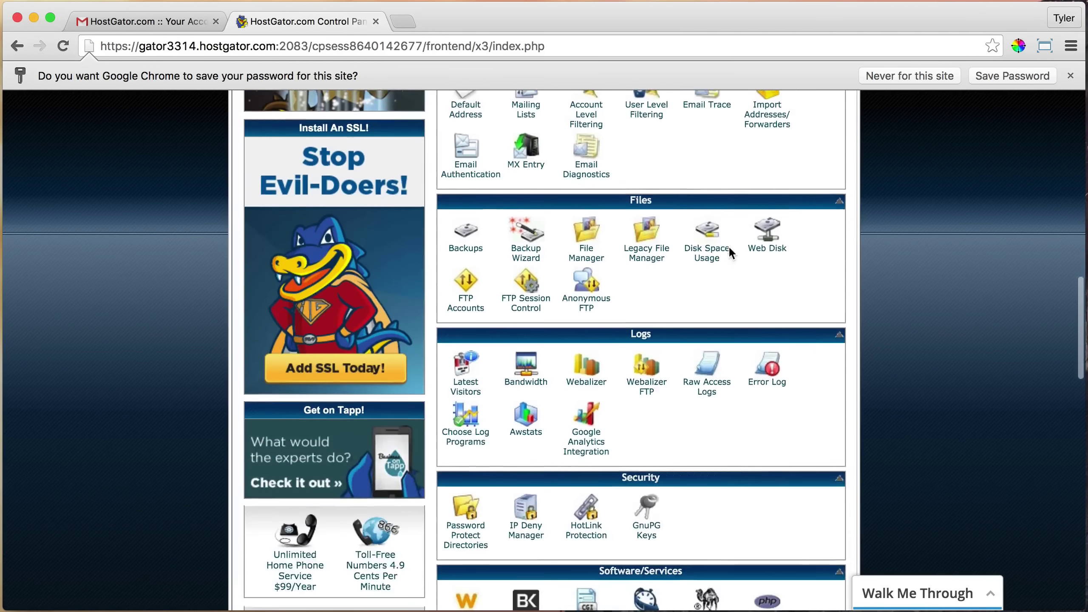
{"action": "scroll", "coordinate": [728, 246], "scroll_direction": "down", "scroll_amount": 1}
{"action": "scroll", "coordinate": [729, 246], "scroll_direction": "down", "scroll_amount": 1}
{"action": "scroll", "coordinate": [727, 245], "scroll_direction": "down", "scroll_amount": 2}
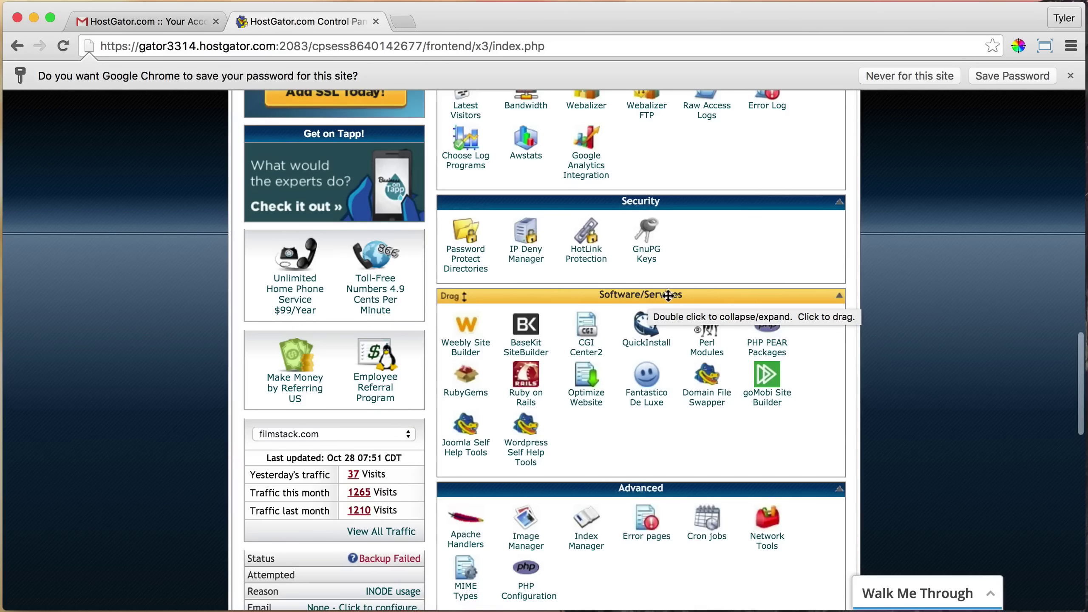
{"action": "scroll", "coordinate": [892, 271], "scroll_direction": "down", "scroll_amount": 1}
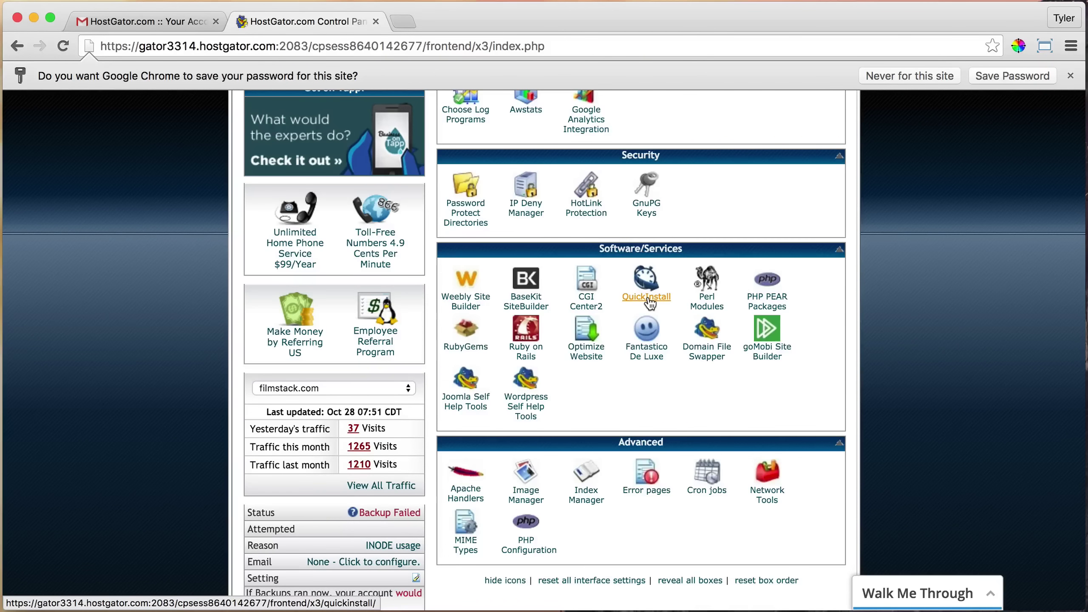
Start the free WordPress install form from QuickInstall's WordPress page
{"action": "left_click", "coordinate": [649, 299]}
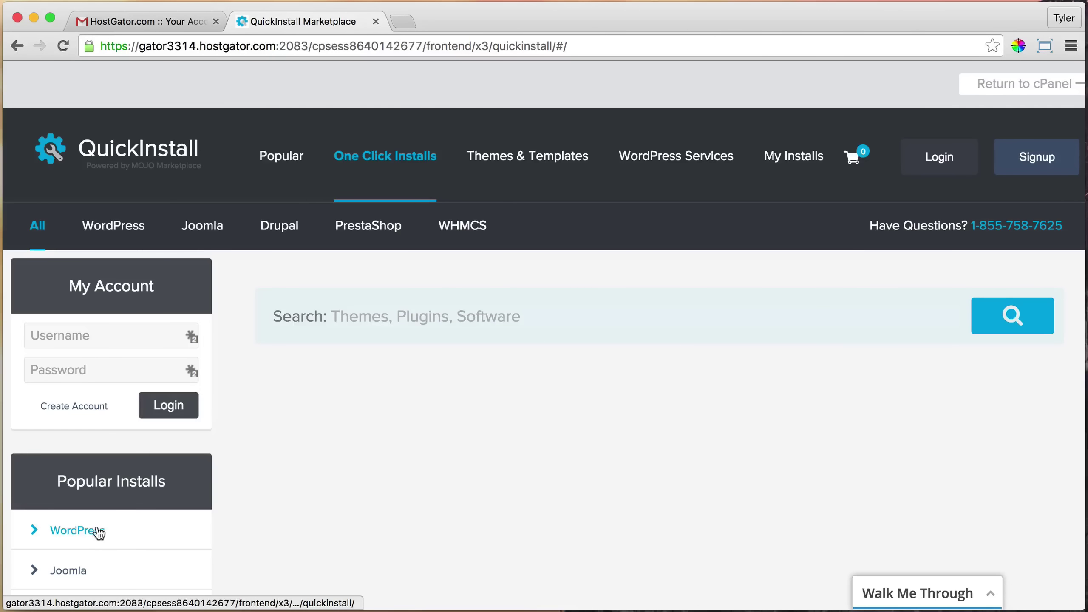
{"action": "left_click", "coordinate": [119, 227]}
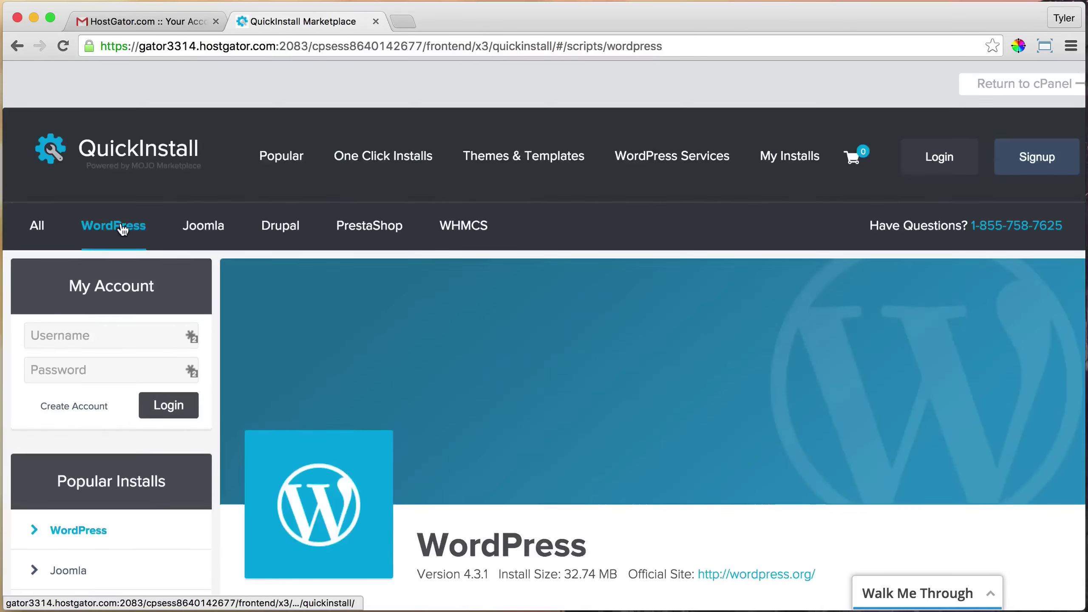
{"action": "scroll", "coordinate": [123, 229], "scroll_direction": "down", "scroll_amount": 5}
{"action": "scroll", "coordinate": [123, 230], "scroll_direction": "down", "scroll_amount": 1}
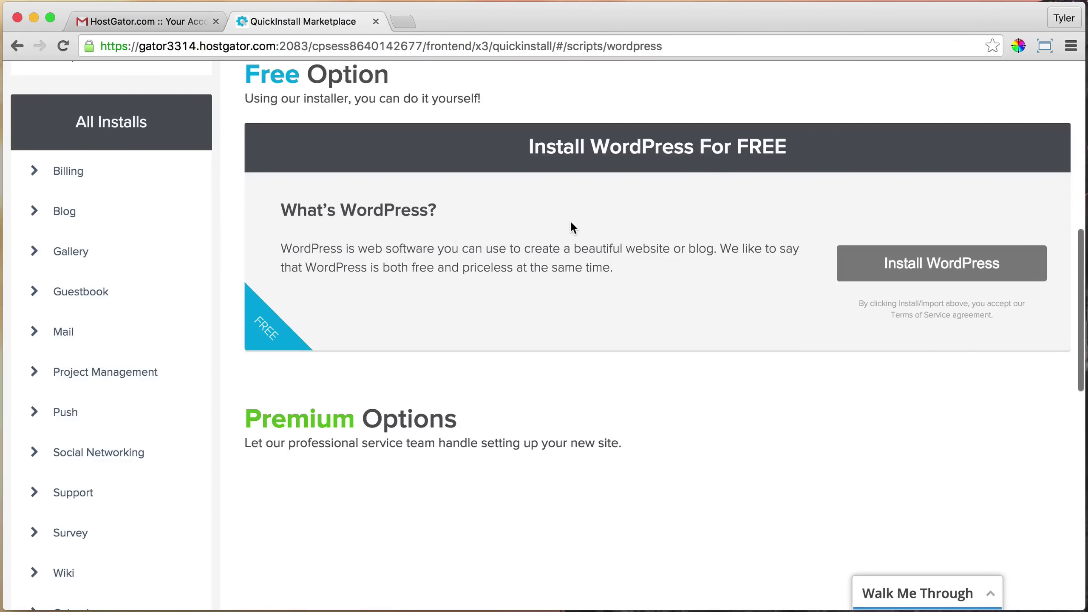
{"action": "left_click", "coordinate": [929, 273]}
{"action": "scroll", "coordinate": [764, 282], "scroll_direction": "down", "scroll_amount": 3}
{"action": "scroll", "coordinate": [786, 276], "scroll_direction": "down", "scroll_amount": 1}
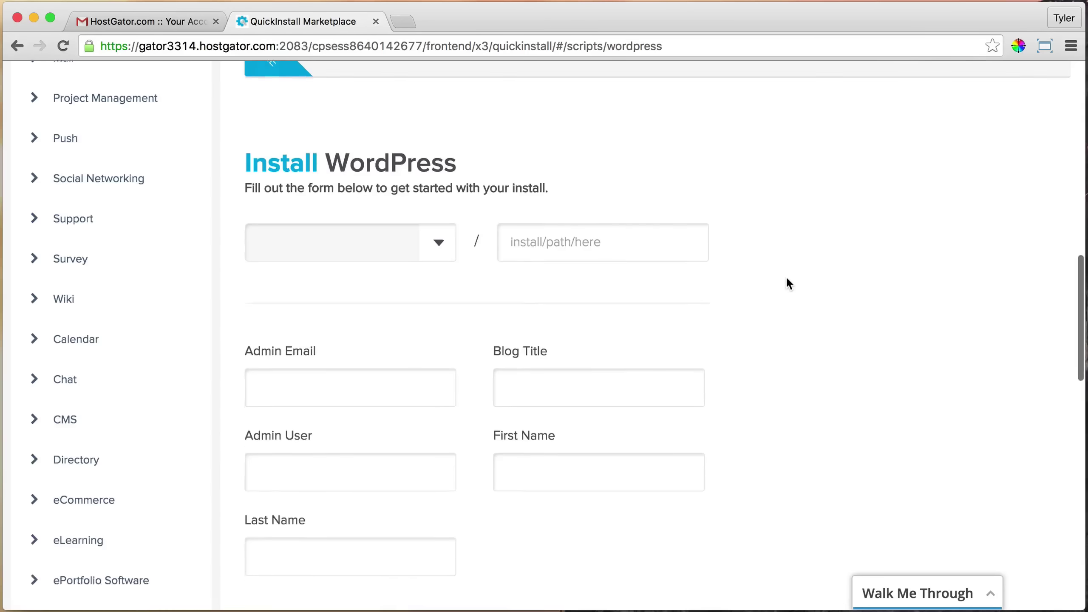
{"action": "scroll", "coordinate": [785, 283], "scroll_direction": "up", "scroll_amount": 1}
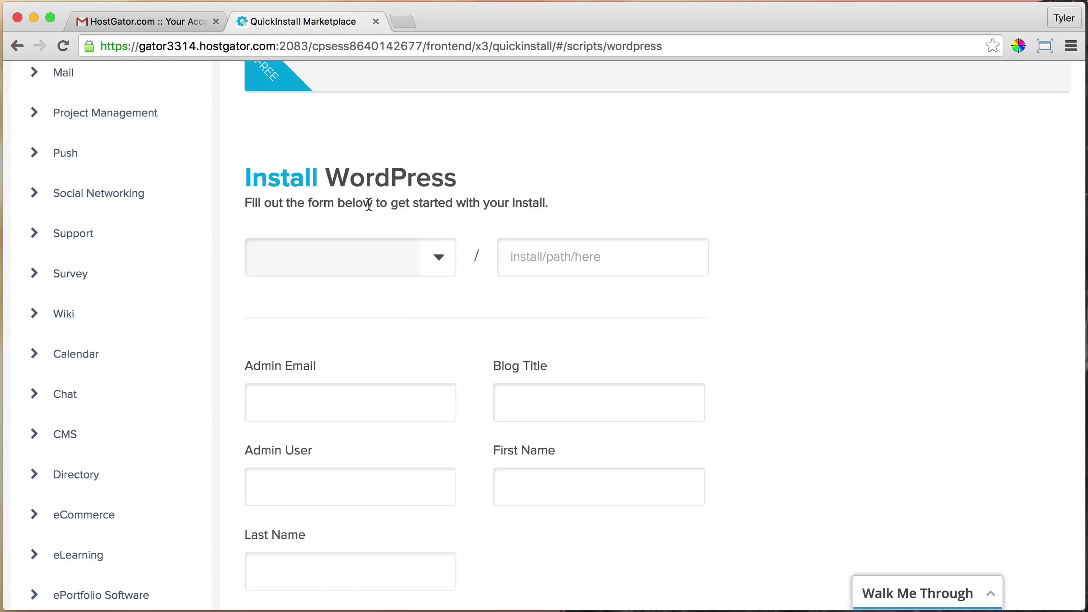
Choose dansplumbingla.com as the install domain with an empty install path
{"action": "left_click", "coordinate": [440, 262]}
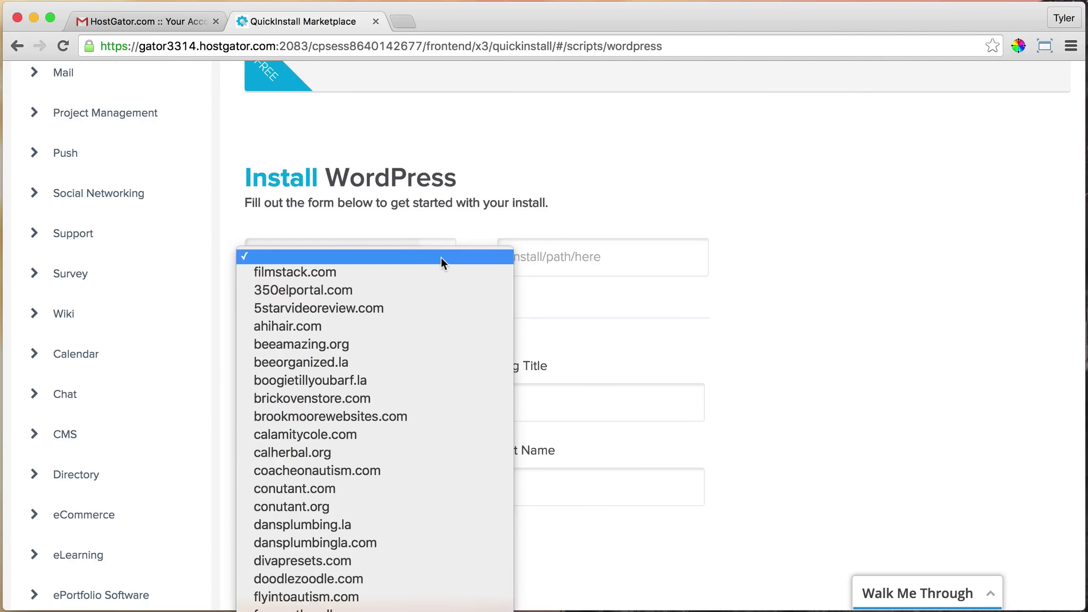
{"action": "scroll", "coordinate": [440, 257], "scroll_direction": "down", "scroll_amount": 5}
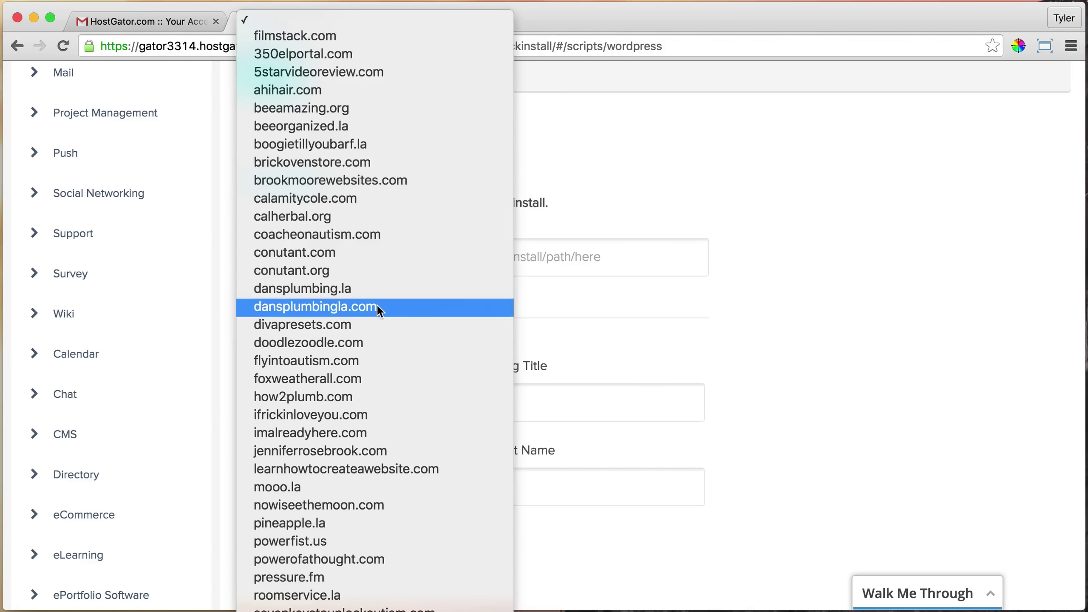
{"action": "left_click", "coordinate": [349, 308]}
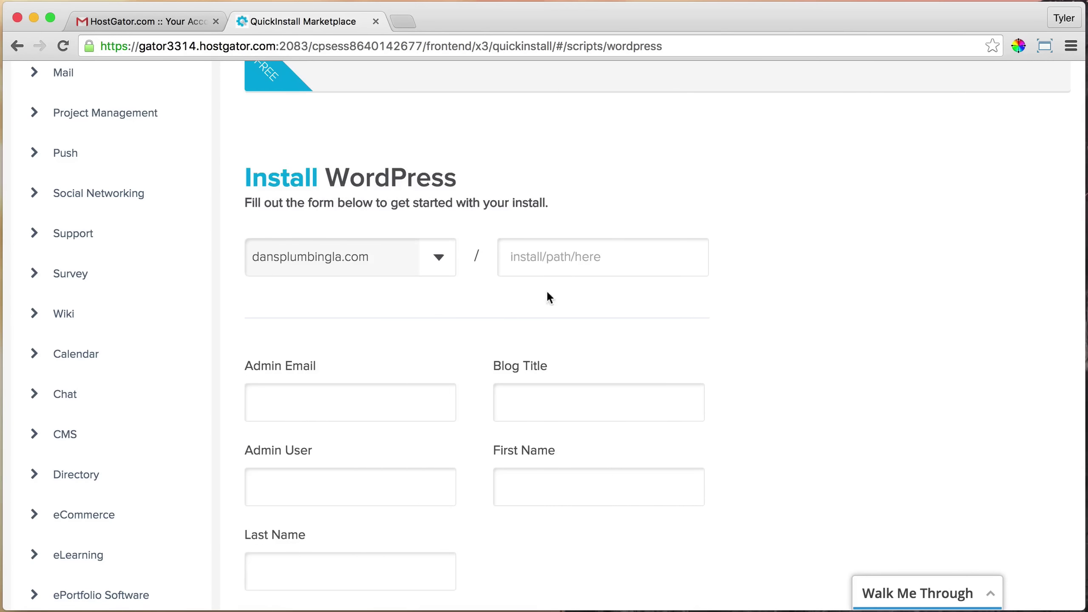
{"action": "left_click", "coordinate": [561, 254]}
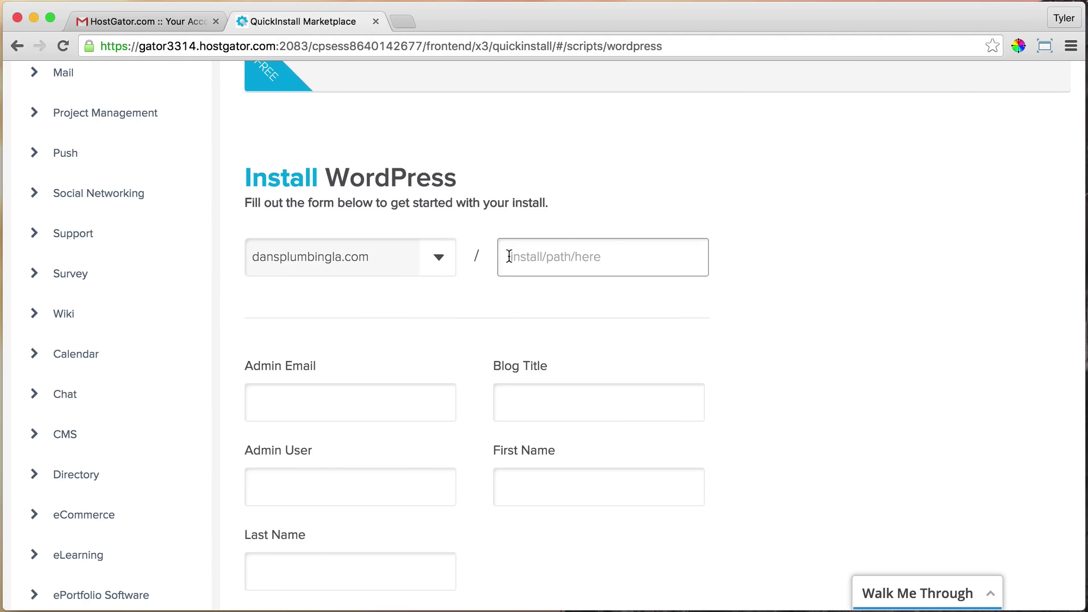
{"action": "type", "text": "dfsdf"}
{"action": "key", "text": "BackSpace"}
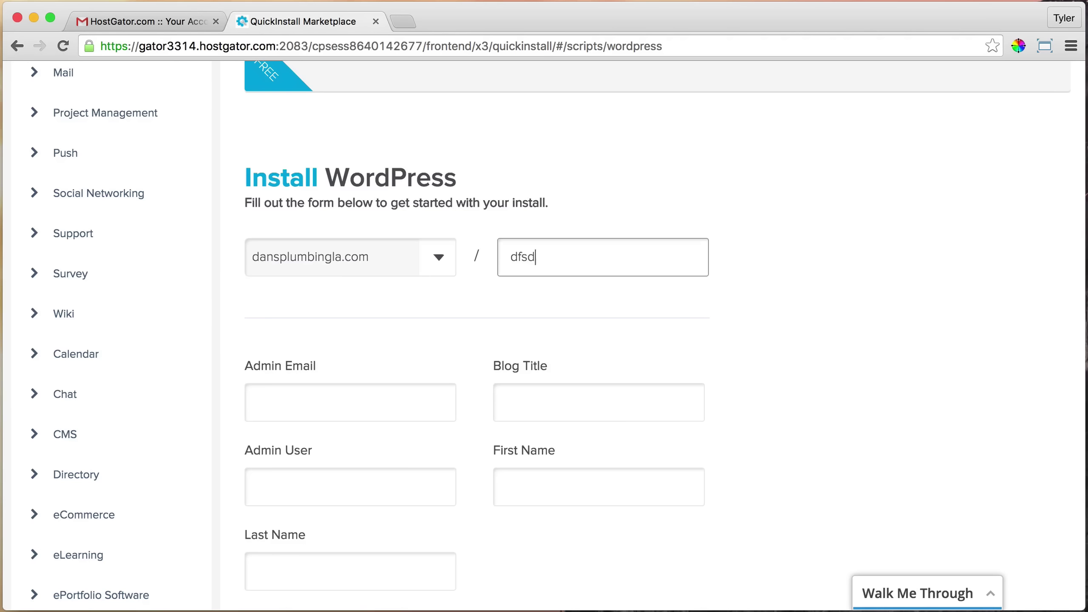
{"action": "key", "text": "BackSpace"}
{"action": "key", "text": "BackSpace"}
{"action": "key", "text": "BackSpace"}
{"action": "key", "text": "BackSpace"}
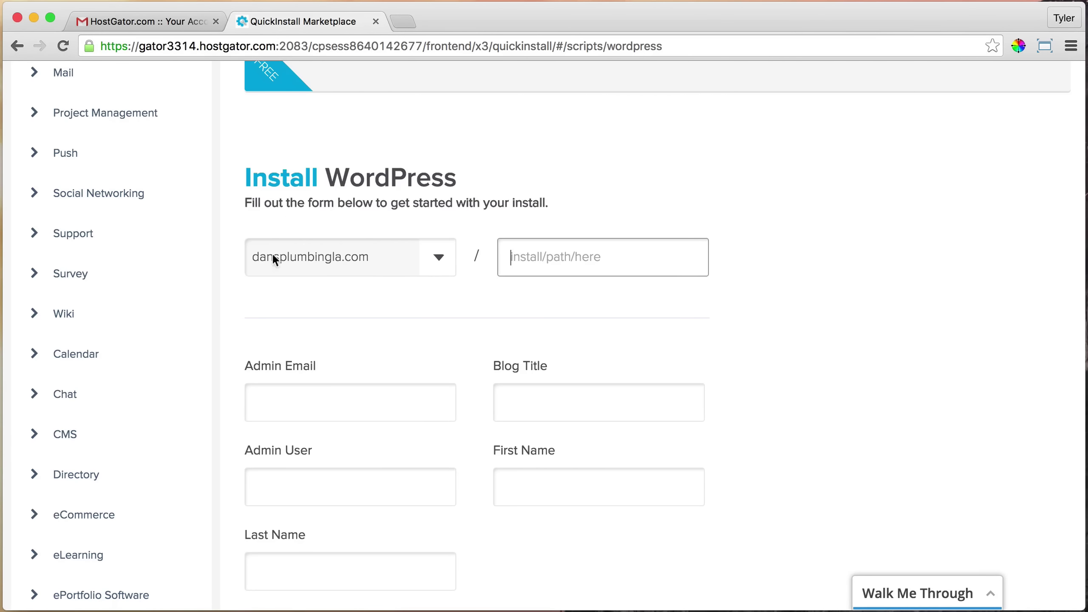
{"action": "scroll", "coordinate": [574, 319], "scroll_direction": "down", "scroll_amount": 1}
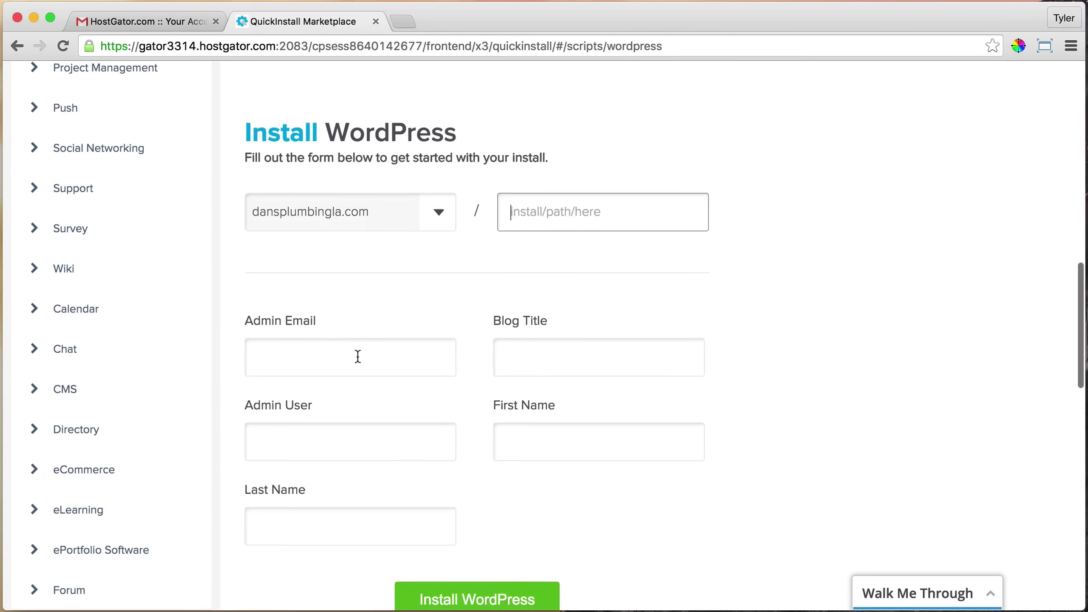
Fill the admin email, blog title Dan's Plumbing, admin username and names
{"action": "left_click", "coordinate": [348, 359]}
{"action": "type", "text": "t"}
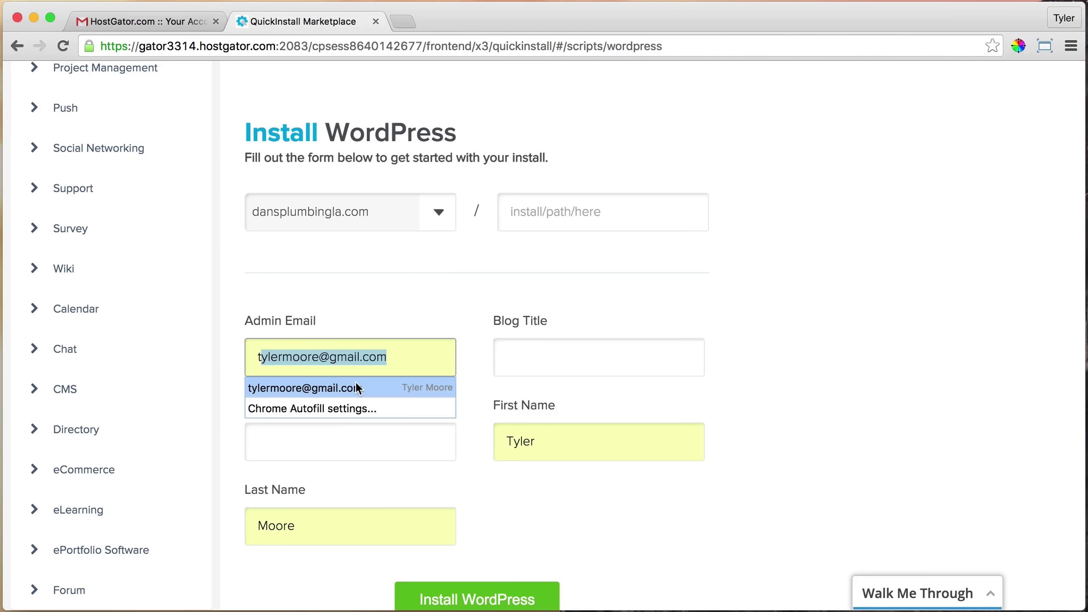
{"action": "left_click", "coordinate": [356, 380]}
{"action": "left_click", "coordinate": [574, 363]}
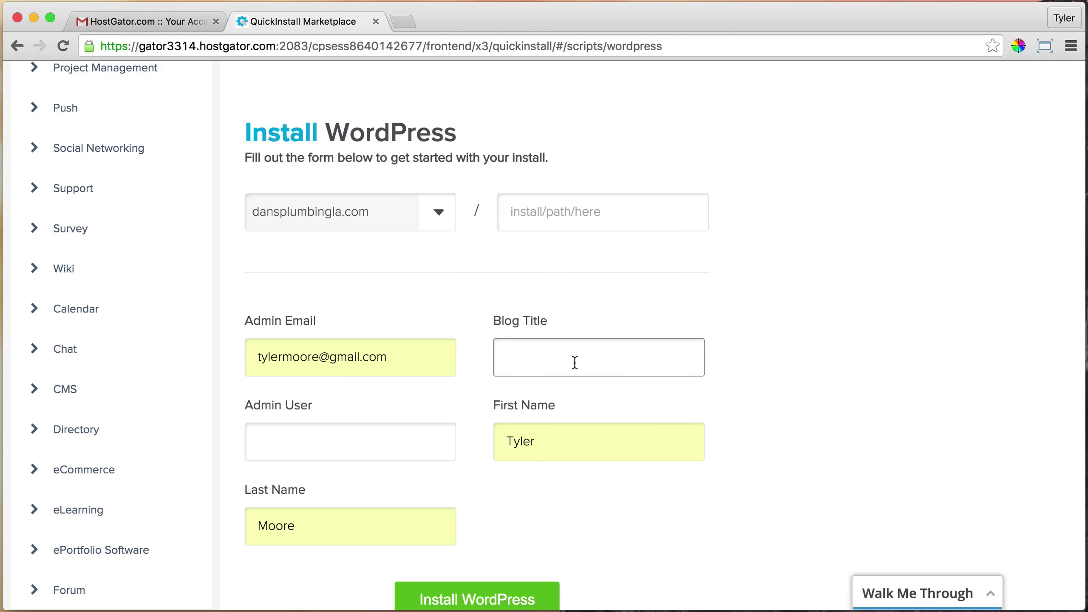
{"action": "type", "text": "Da"}
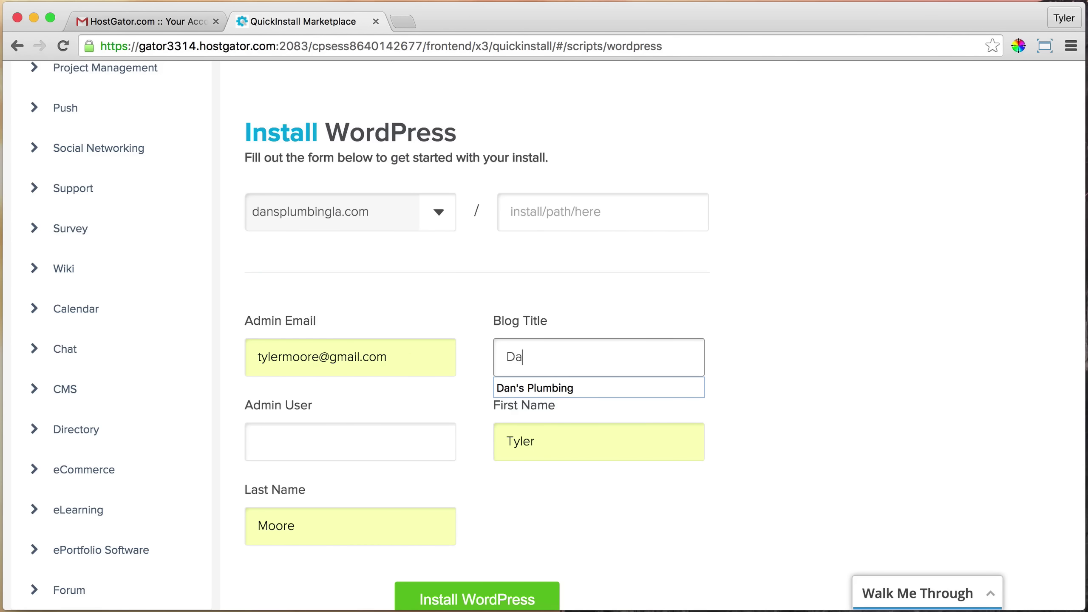
{"action": "key", "text": "Down"}
{"action": "key", "text": "Tab"}
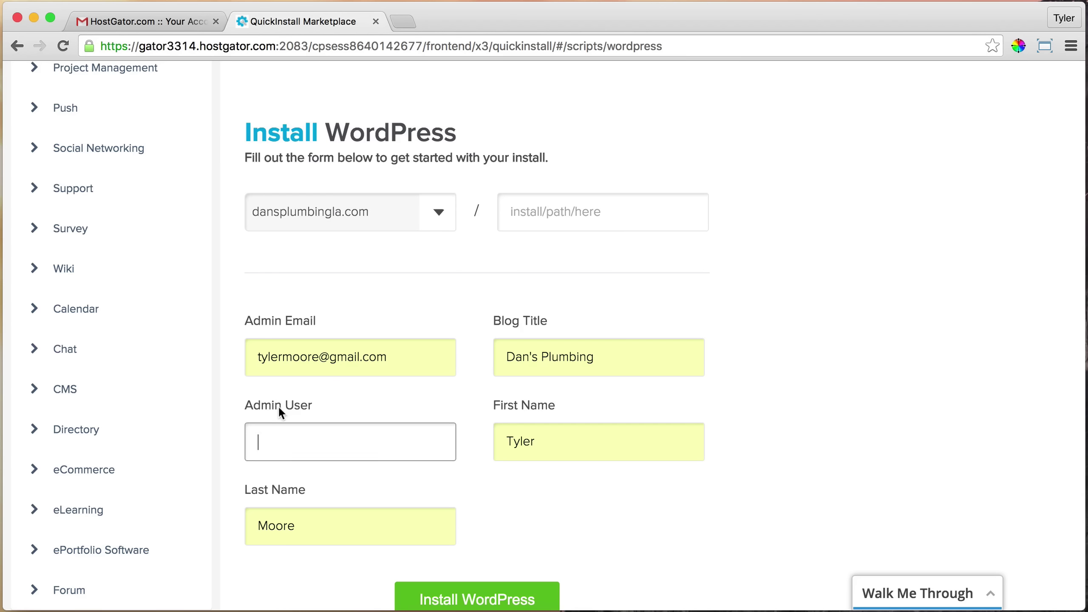
{"action": "left_click", "coordinate": [320, 440]}
{"action": "type", "text": "Tyle"}
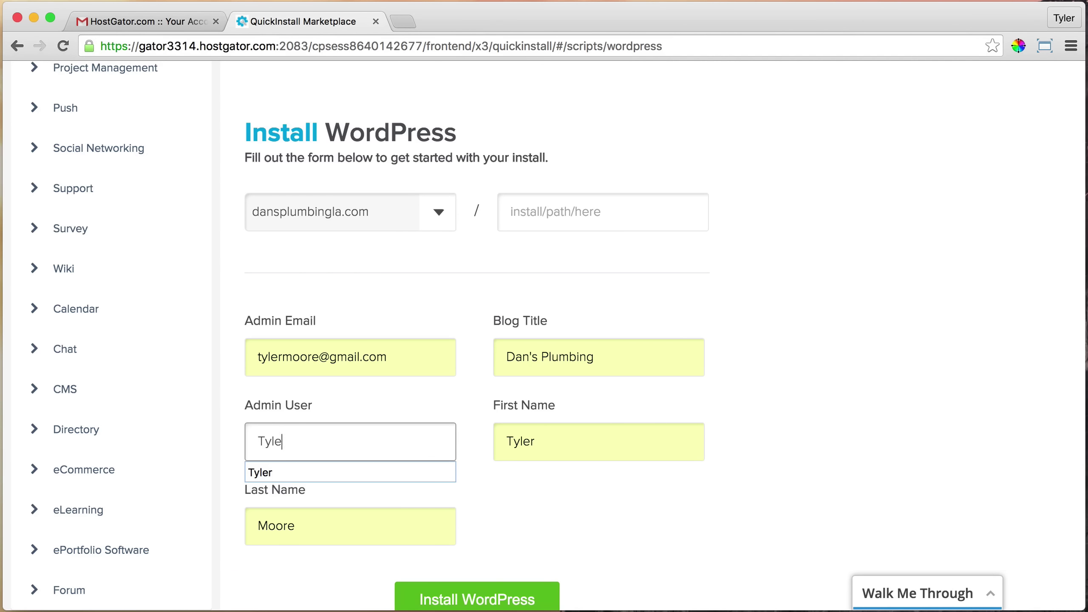
{"action": "key", "text": "Tab"}
{"action": "key", "text": "Tab"}
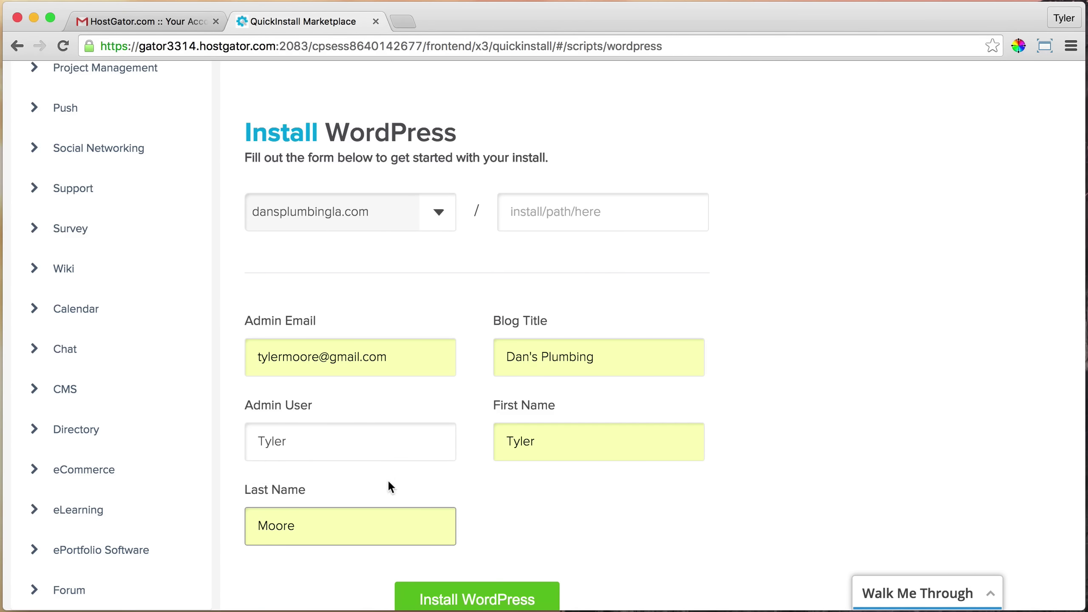
{"action": "scroll", "coordinate": [400, 489], "scroll_direction": "down", "scroll_amount": 1}
{"action": "scroll", "coordinate": [418, 492], "scroll_direction": "down", "scroll_amount": 2}
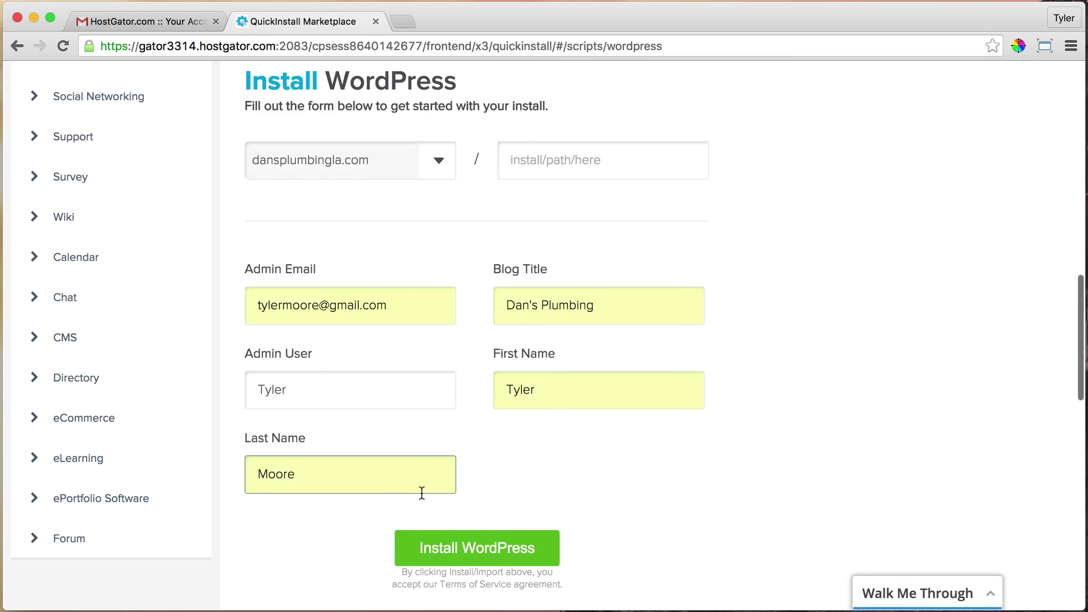
Run the WordPress installation and dismiss the theme promotion pop-up
{"action": "left_click", "coordinate": [479, 549]}
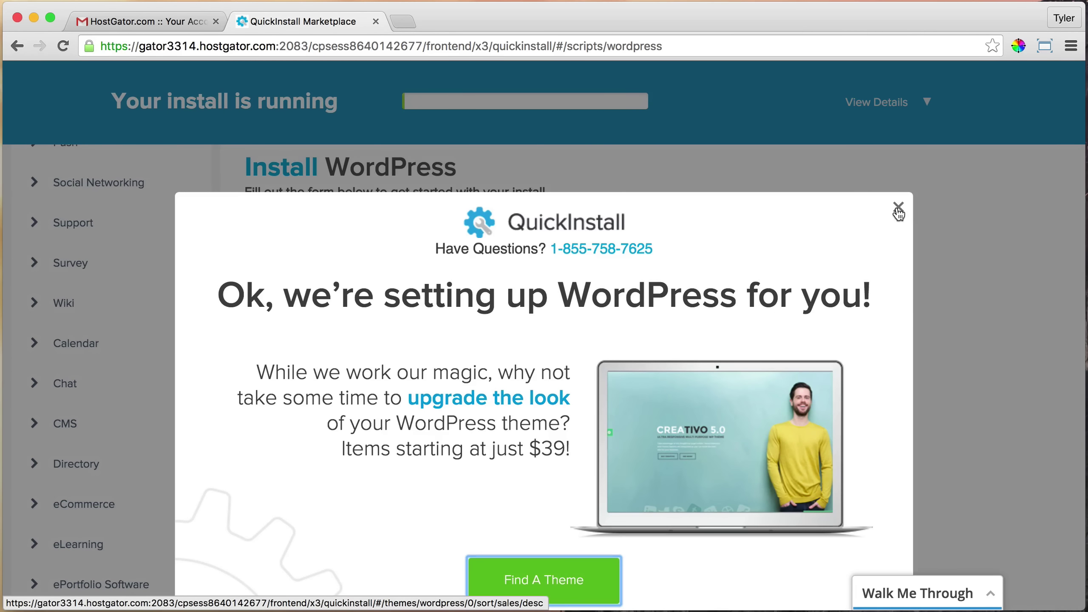
{"action": "left_click", "coordinate": [897, 209]}
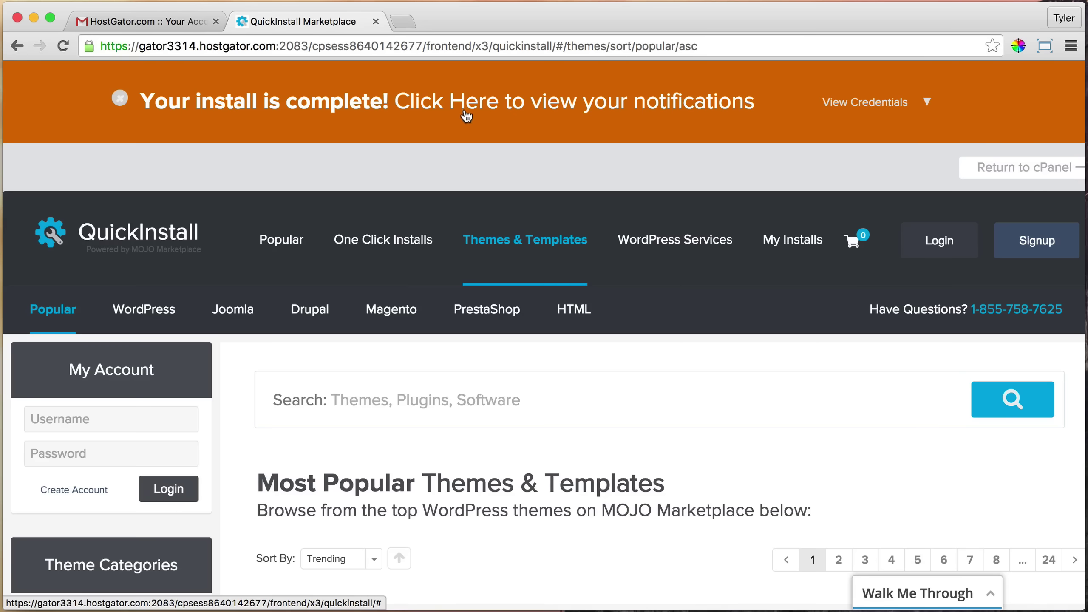
View the new install's admin URL, username and password from the install-complete banner
{"action": "left_click", "coordinate": [874, 109]}
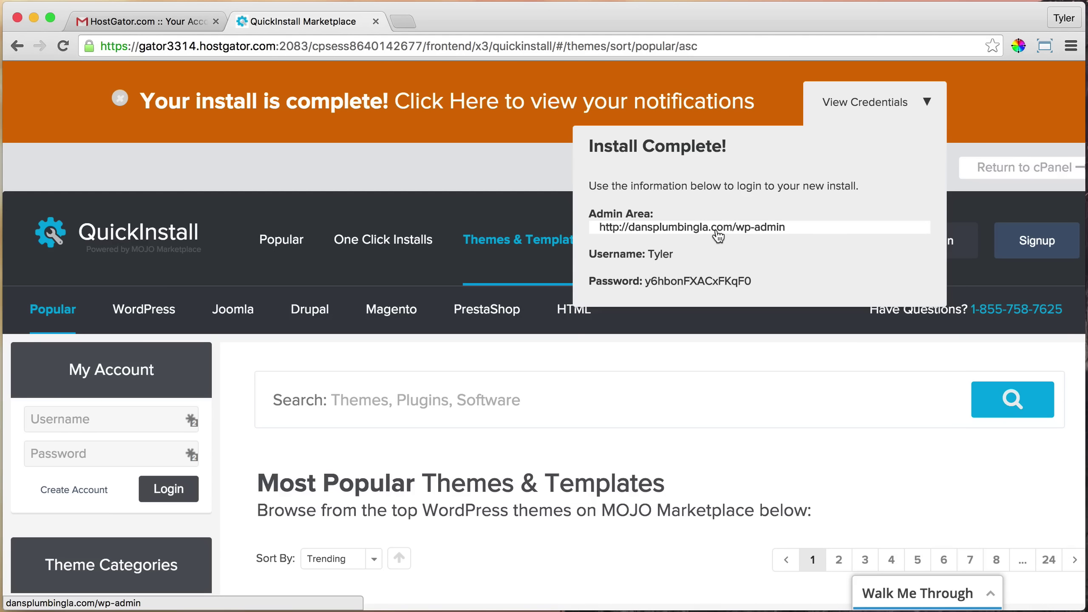
{"action": "scroll", "coordinate": [719, 237], "scroll_direction": "down", "scroll_amount": 2}
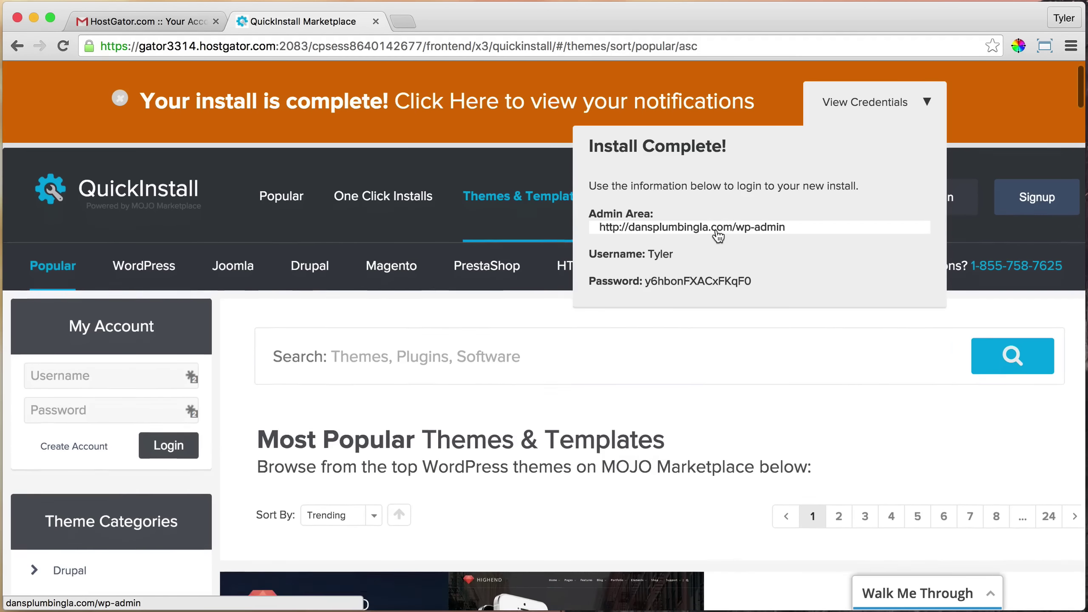
{"action": "scroll", "coordinate": [628, 397], "scroll_direction": "down", "scroll_amount": 2}
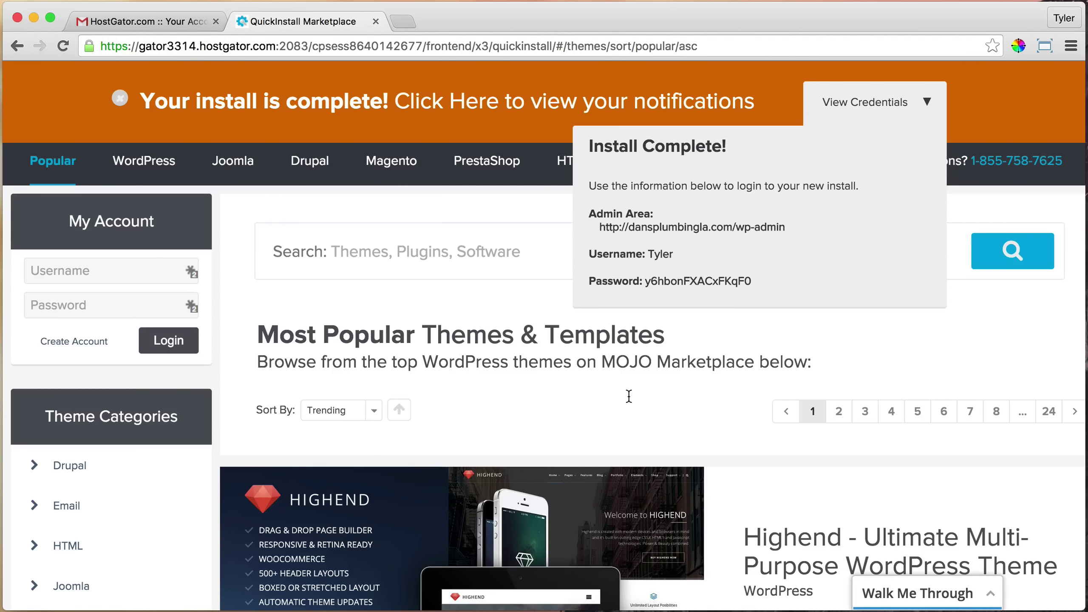
{"action": "scroll", "coordinate": [628, 396], "scroll_direction": "down", "scroll_amount": 2}
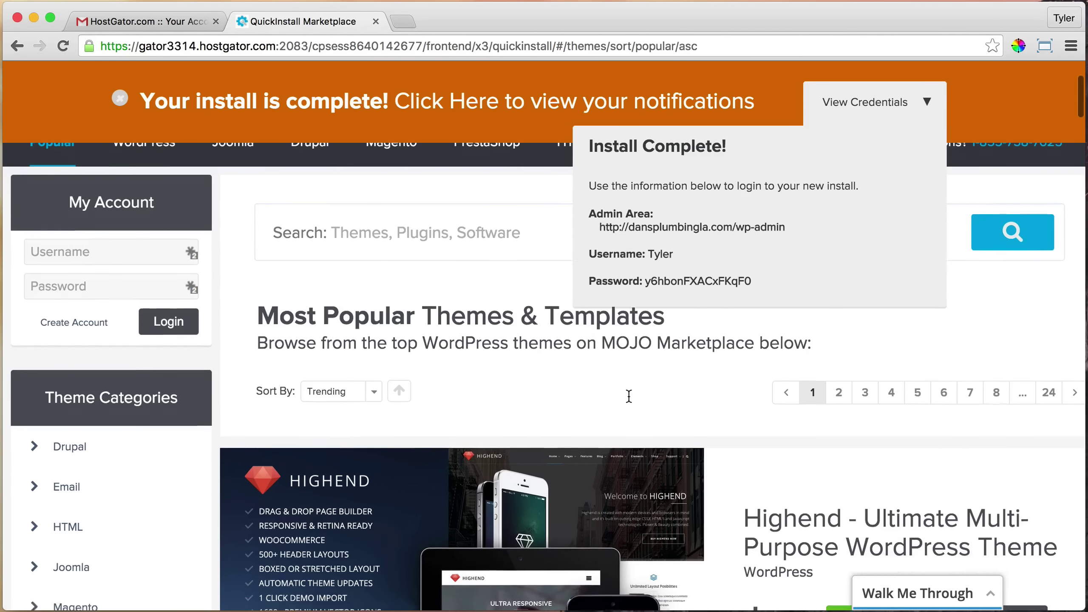
{"action": "scroll", "coordinate": [628, 396], "scroll_direction": "up", "scroll_amount": 3}
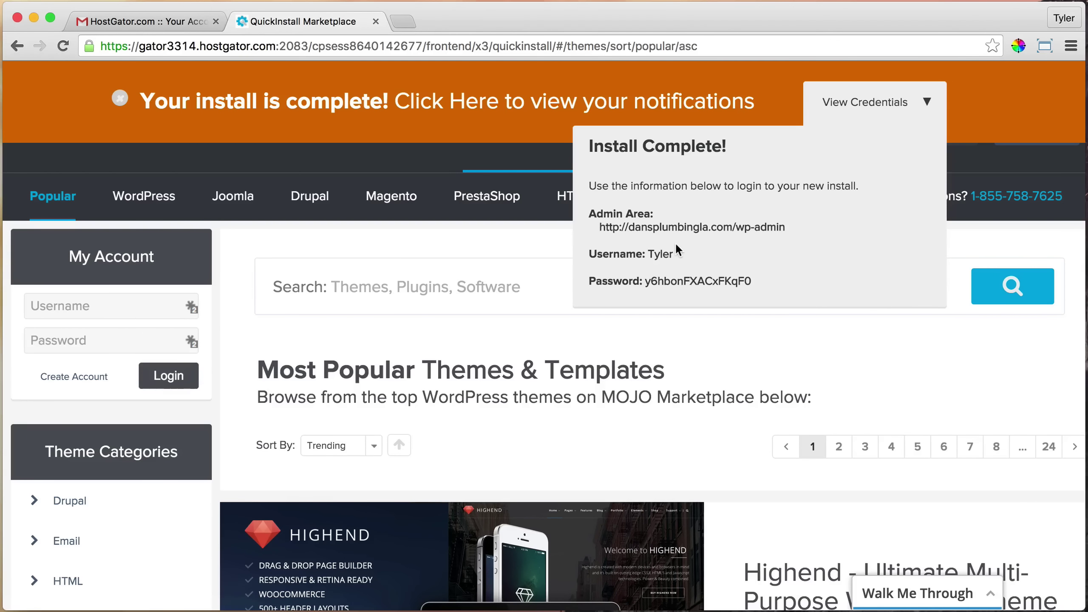
Load dansplumbingla.com in a new tab and confirm the Dan's Plumbing site with its Hello world! post
{"action": "left_click", "coordinate": [406, 18]}
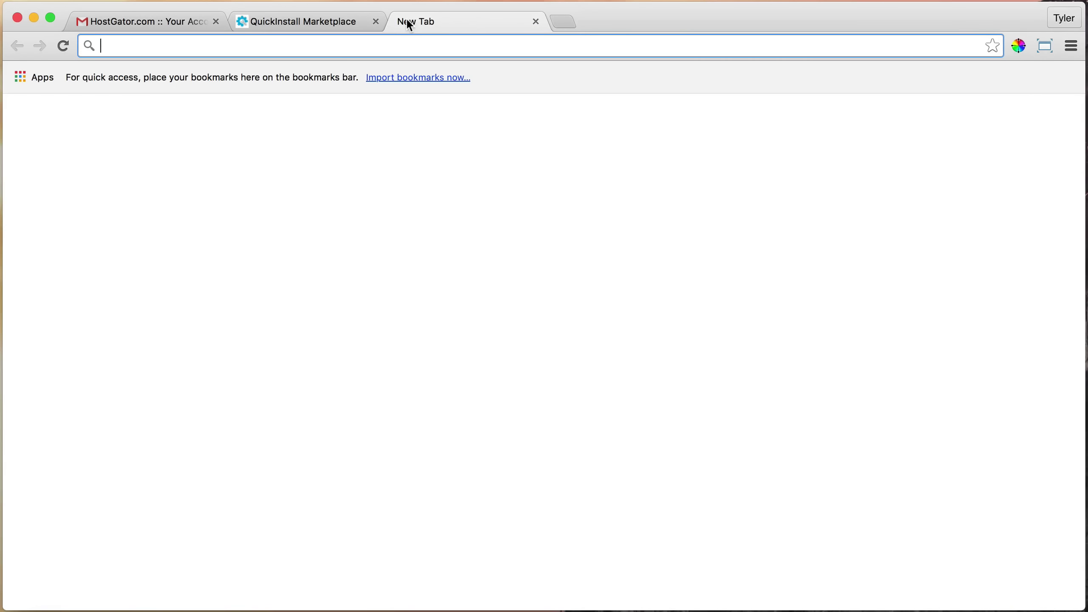
{"action": "type", "text": "dansplumbingla.com"}
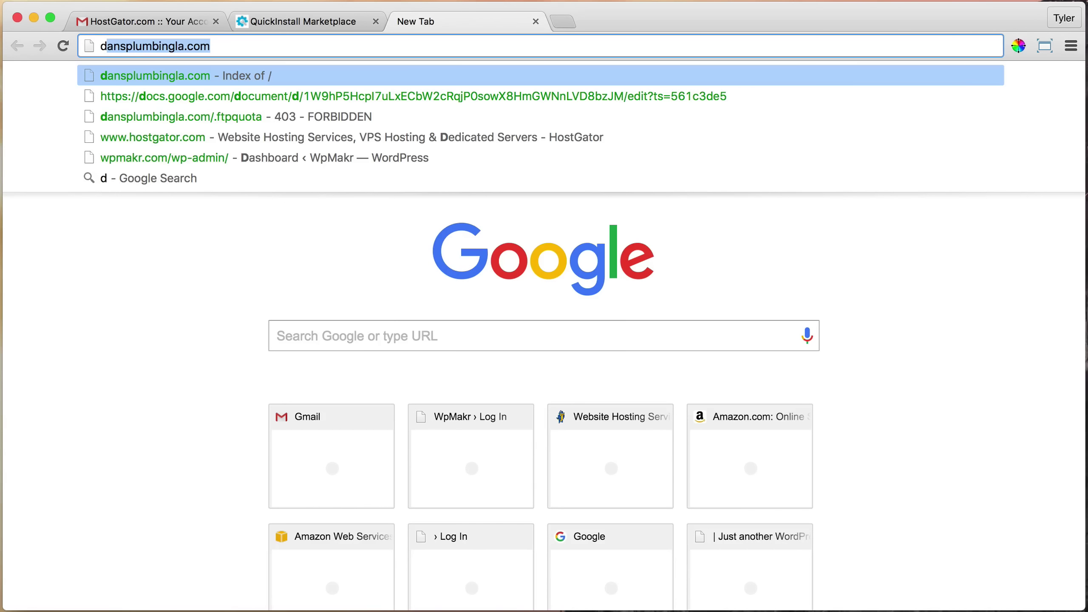
{"action": "key", "text": "Return"}
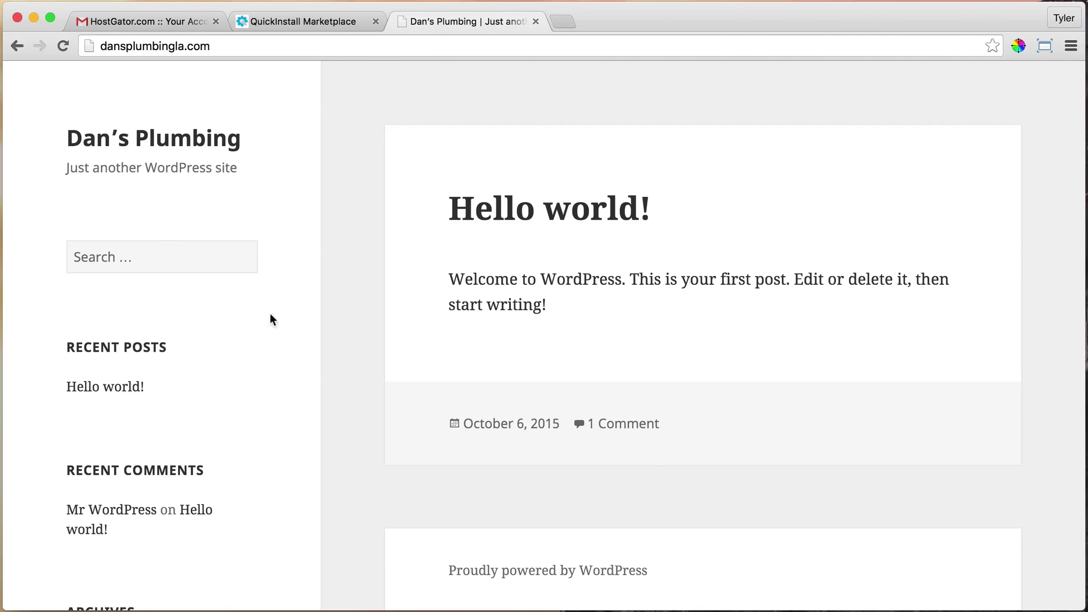
{"action": "scroll", "coordinate": [634, 266], "scroll_direction": "down", "scroll_amount": 5}
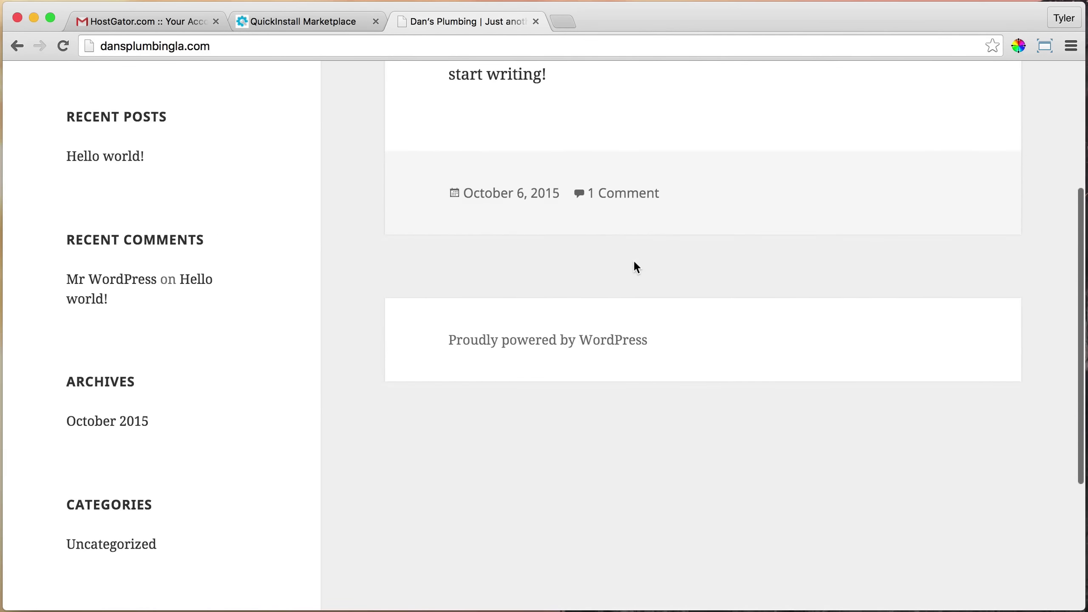
{"action": "scroll", "coordinate": [634, 267], "scroll_direction": "down", "scroll_amount": 4}
{"action": "scroll", "coordinate": [633, 267], "scroll_direction": "up", "scroll_amount": 9}
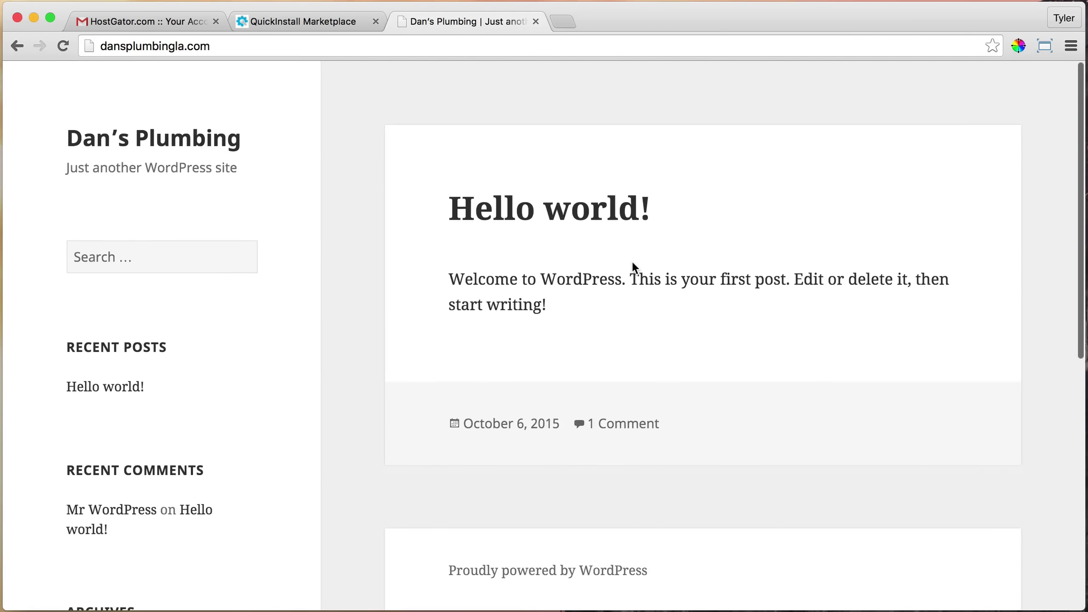
{"action": "left_click", "coordinate": [304, 21]}
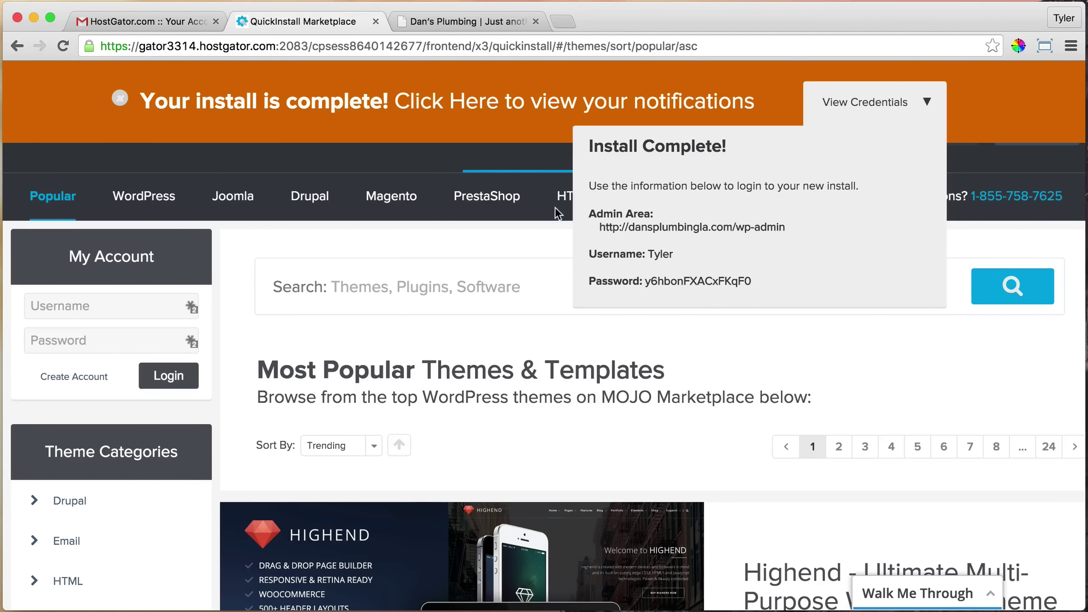
{"action": "left_click", "coordinate": [466, 16]}
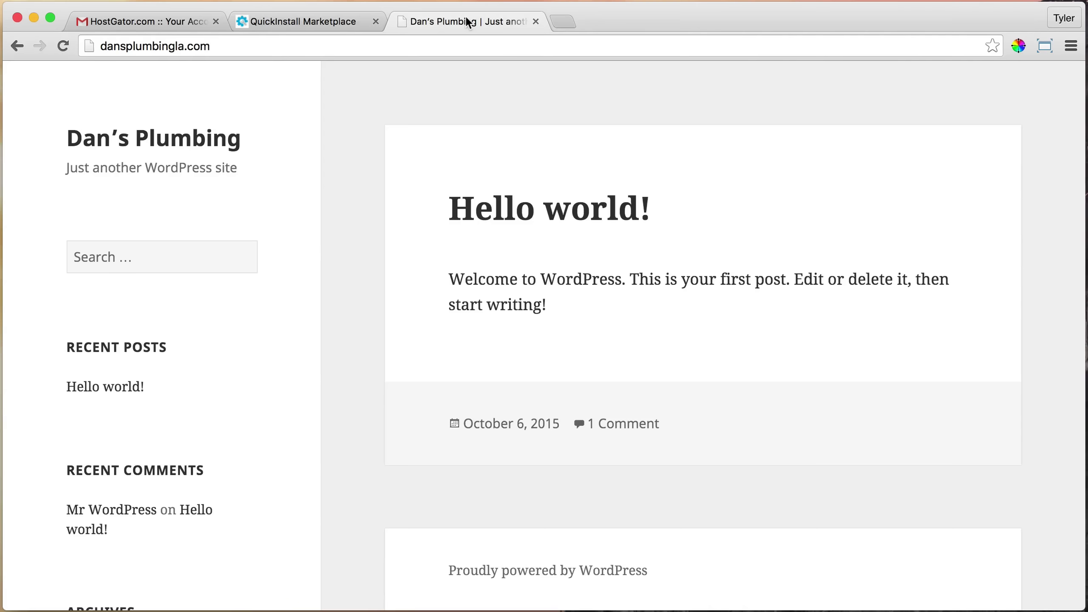
{"action": "scroll", "coordinate": [526, 246], "scroll_direction": "down", "scroll_amount": 2}
{"action": "scroll", "coordinate": [526, 244], "scroll_direction": "down", "scroll_amount": 3}
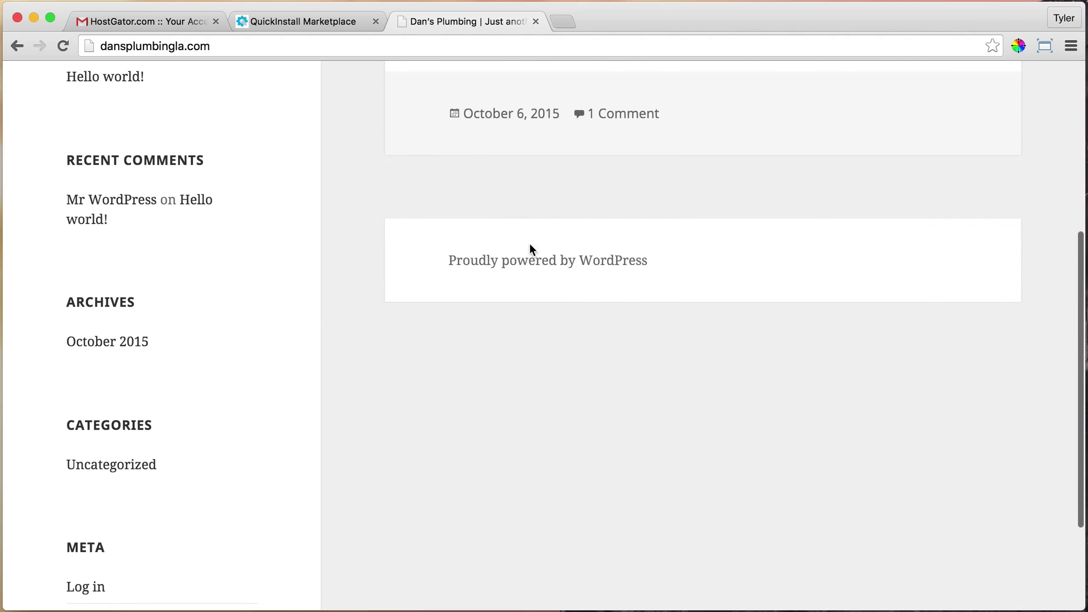
{"action": "scroll", "coordinate": [530, 242], "scroll_direction": "down", "scroll_amount": 2}
{"action": "scroll", "coordinate": [530, 242], "scroll_direction": "up", "scroll_amount": 2}
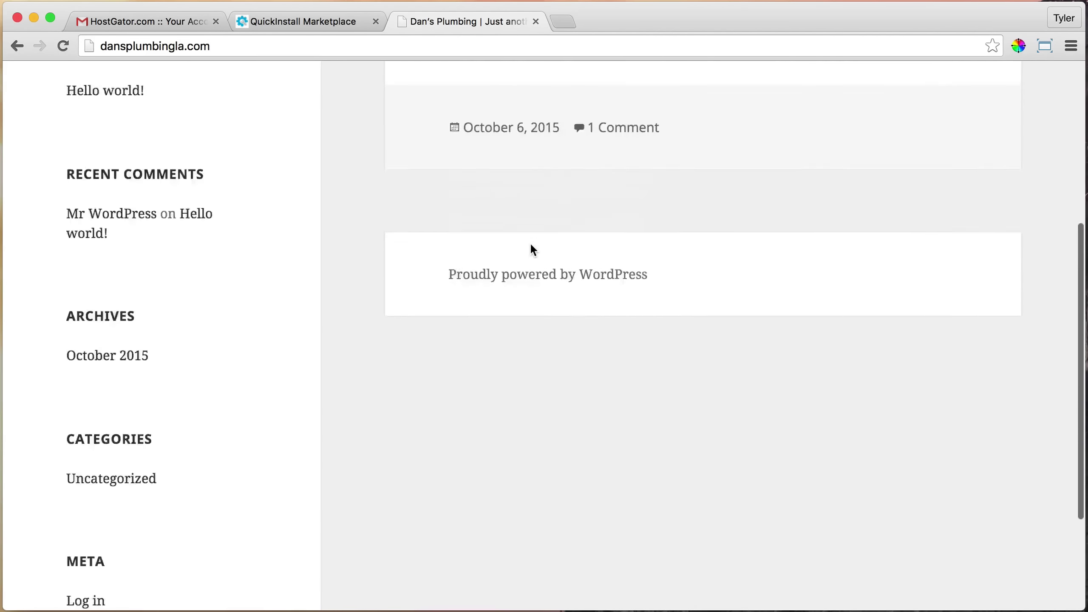
{"action": "scroll", "coordinate": [530, 242], "scroll_direction": "up", "scroll_amount": 2}
{"action": "scroll", "coordinate": [530, 246], "scroll_direction": "up", "scroll_amount": 3}
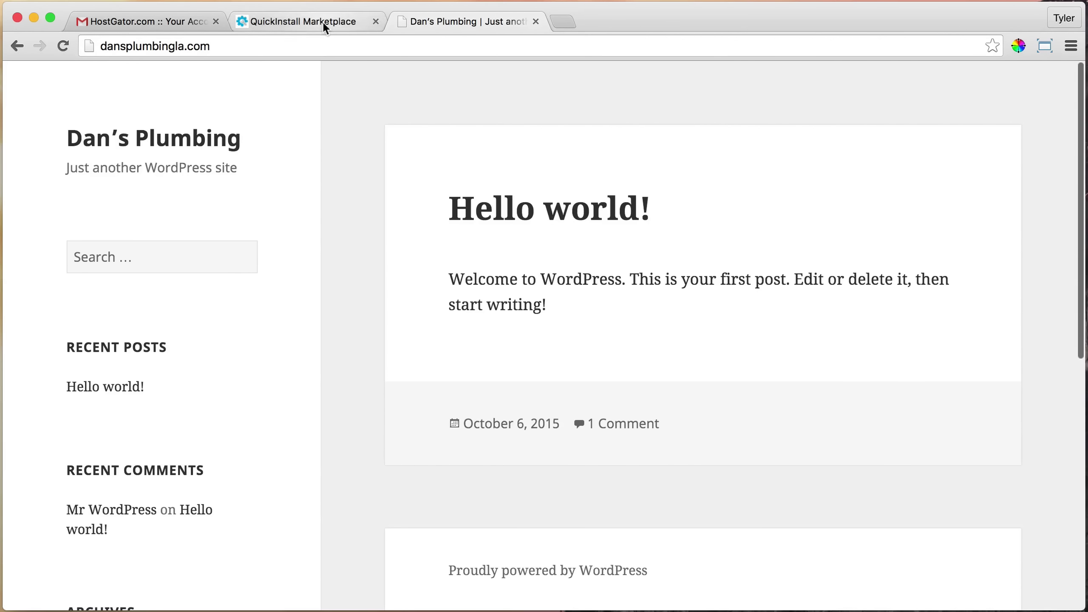
Go to dansplumbingla.com/wp-admin and enter the admin username from the QuickInstall credentials
{"action": "left_click", "coordinate": [278, 44]}
{"action": "left_click", "coordinate": [242, 48]}
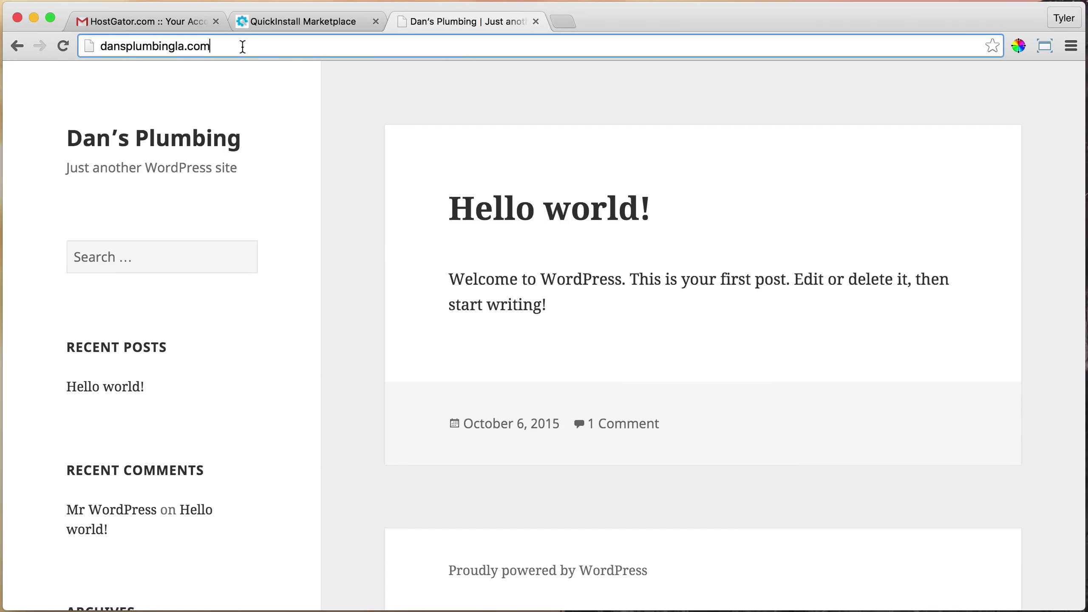
{"action": "type", "text": "/"}
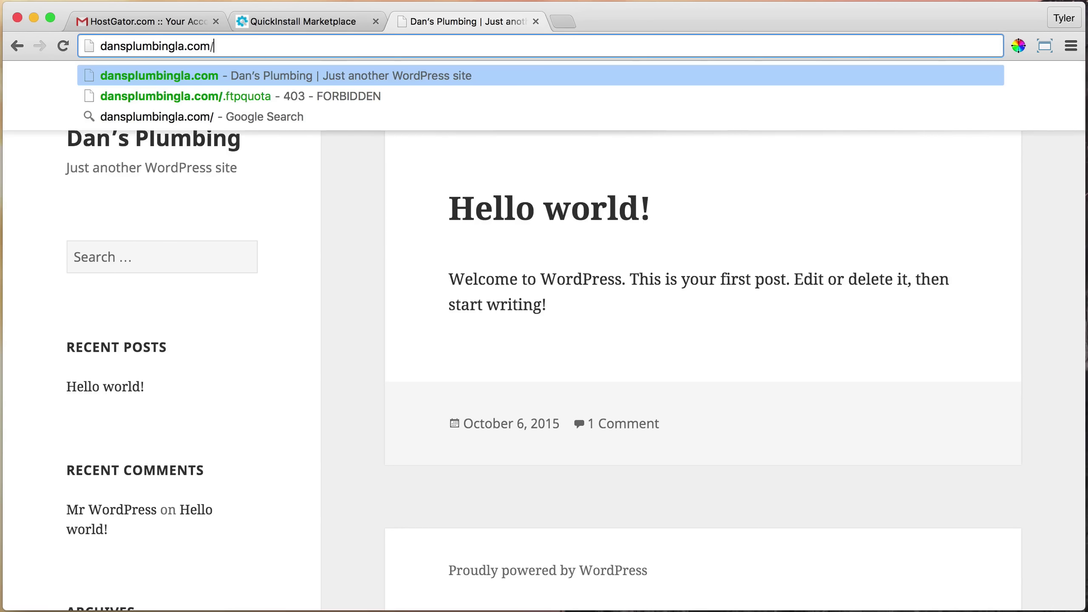
{"action": "type", "text": "wp"}
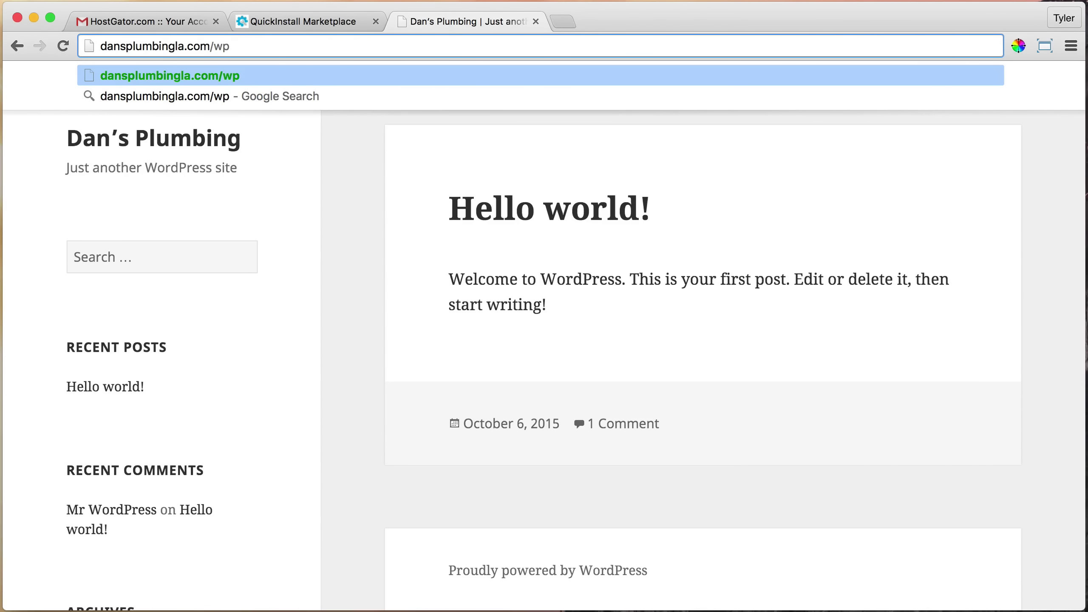
{"action": "type", "text": "-adm"}
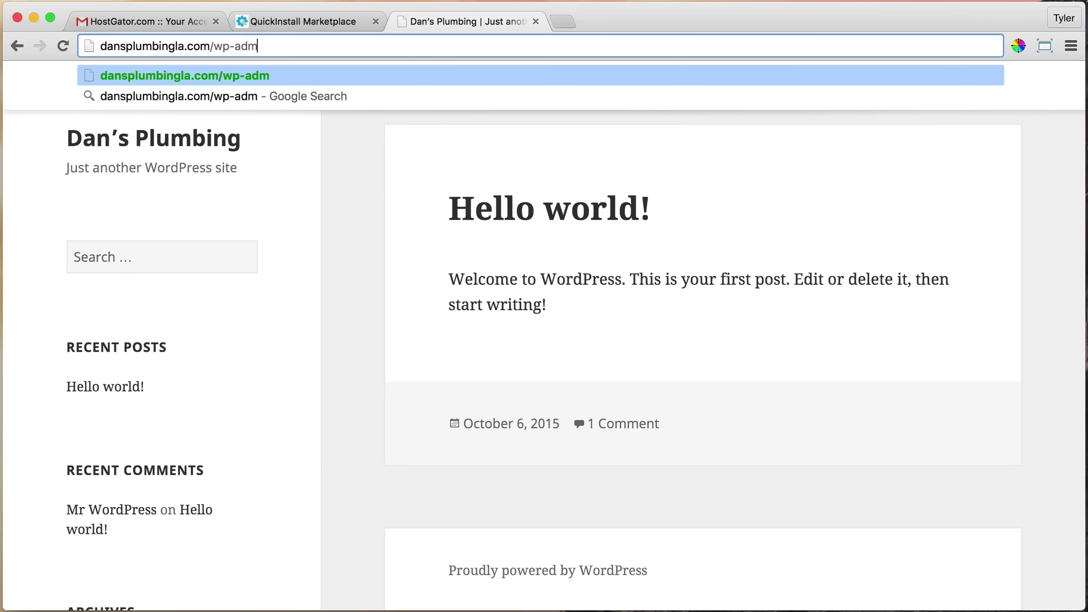
{"action": "type", "text": "in"}
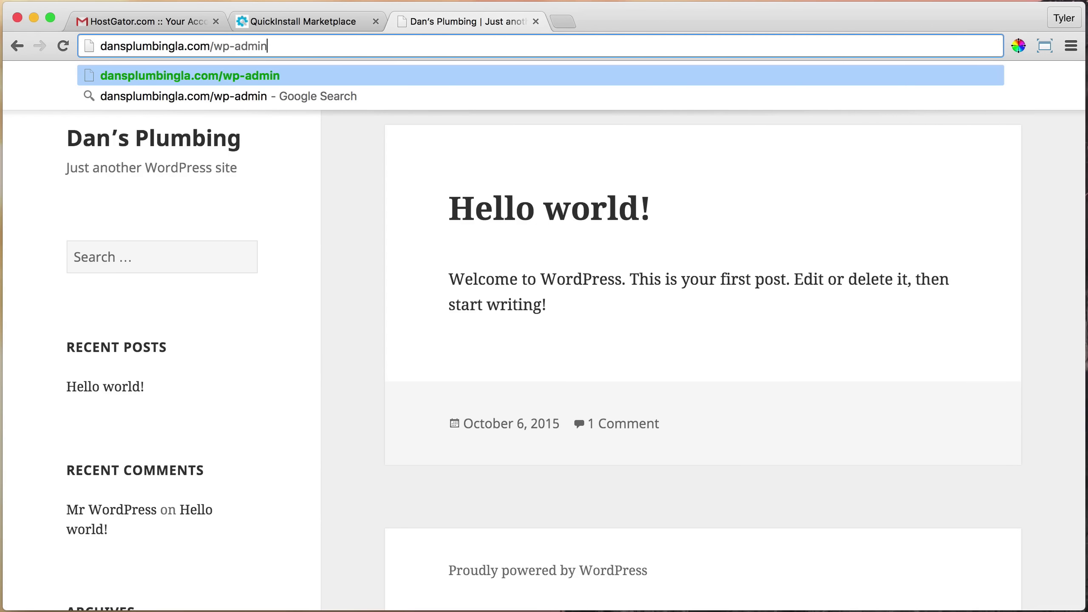
{"action": "key", "text": "Return"}
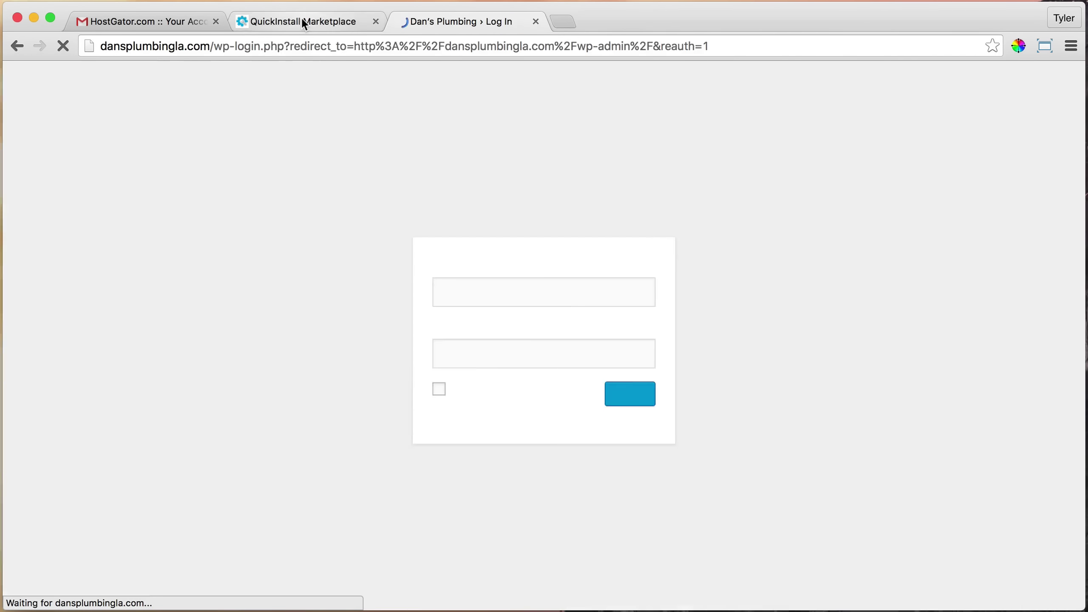
{"action": "left_click", "coordinate": [303, 23]}
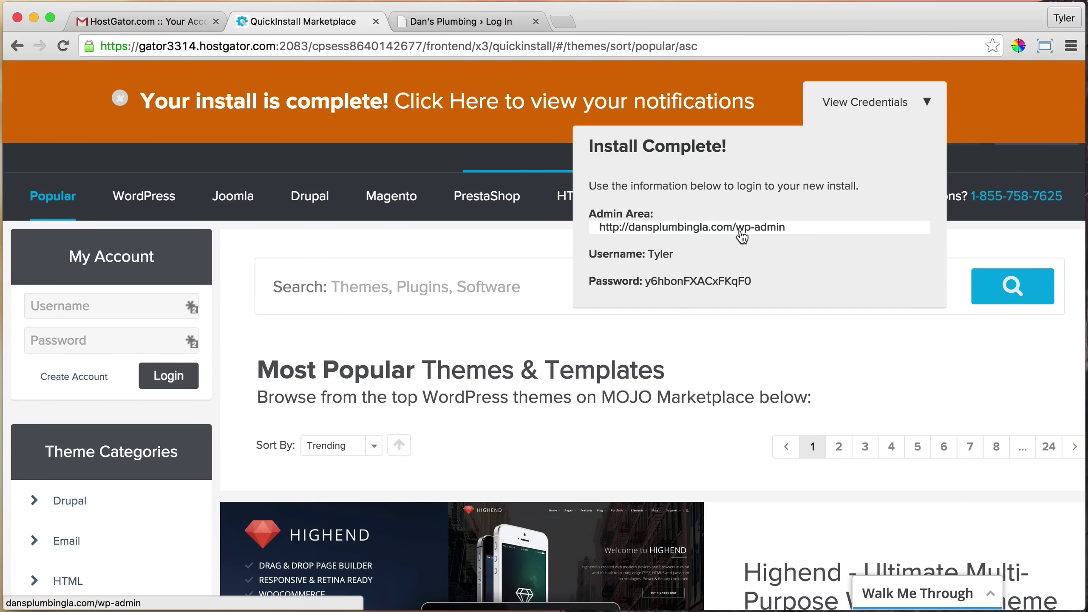
{"action": "left_click", "coordinate": [482, 21]}
{"action": "left_click", "coordinate": [300, 25]}
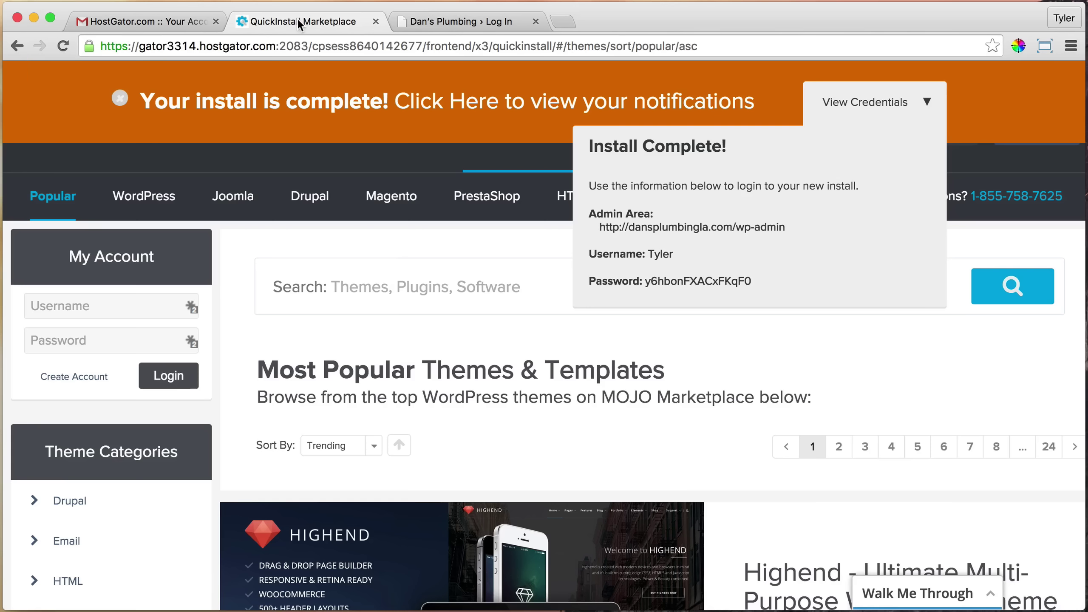
{"action": "left_click", "coordinate": [492, 23]}
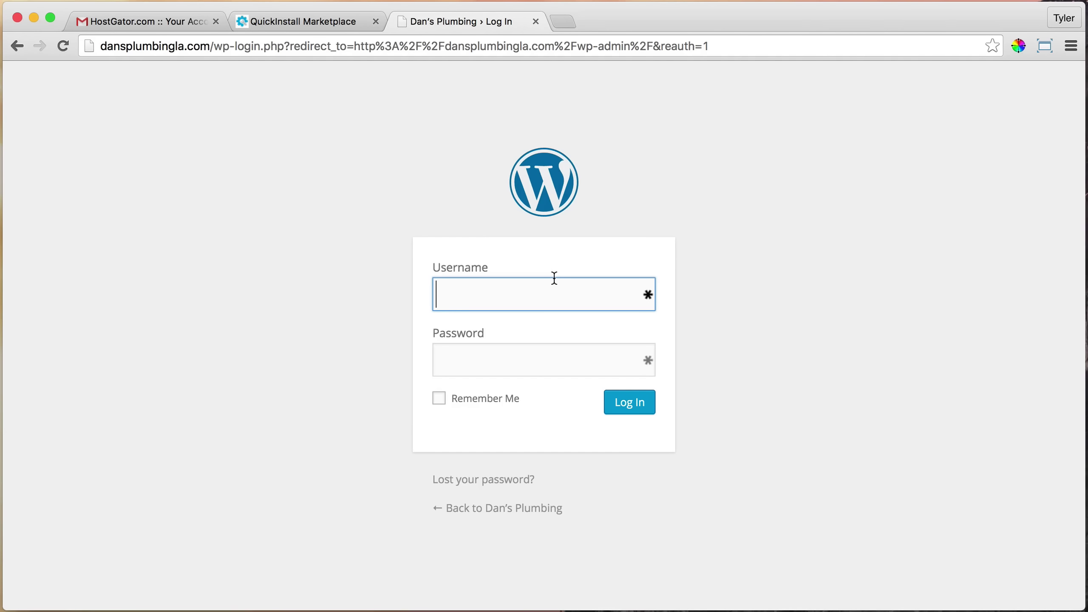
{"action": "type", "text": "Tyler"}
Copy the generated password from QuickInstall into the WordPress login password field
{"action": "left_click", "coordinate": [328, 16]}
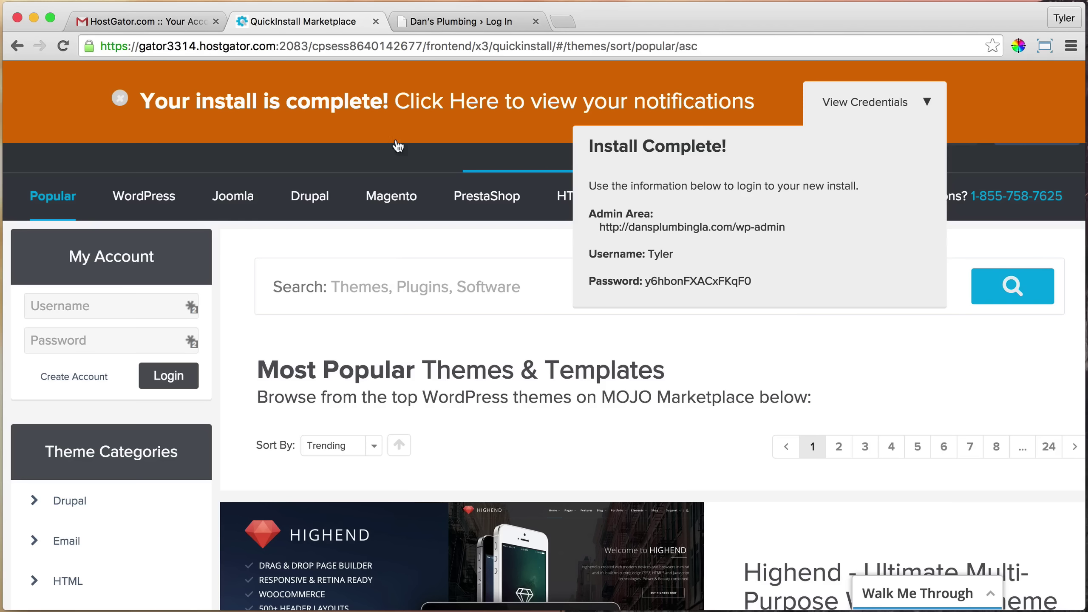
{"action": "double_click", "coordinate": [686, 281]}
{"action": "right_click", "coordinate": [683, 281]}
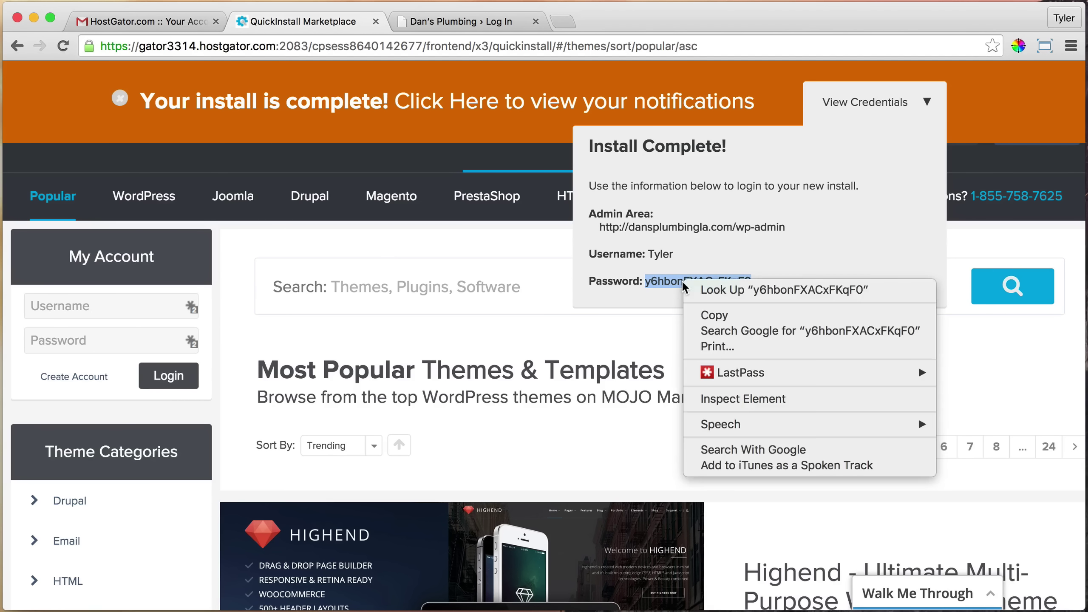
{"action": "left_click", "coordinate": [731, 316]}
{"action": "left_click", "coordinate": [463, 20]}
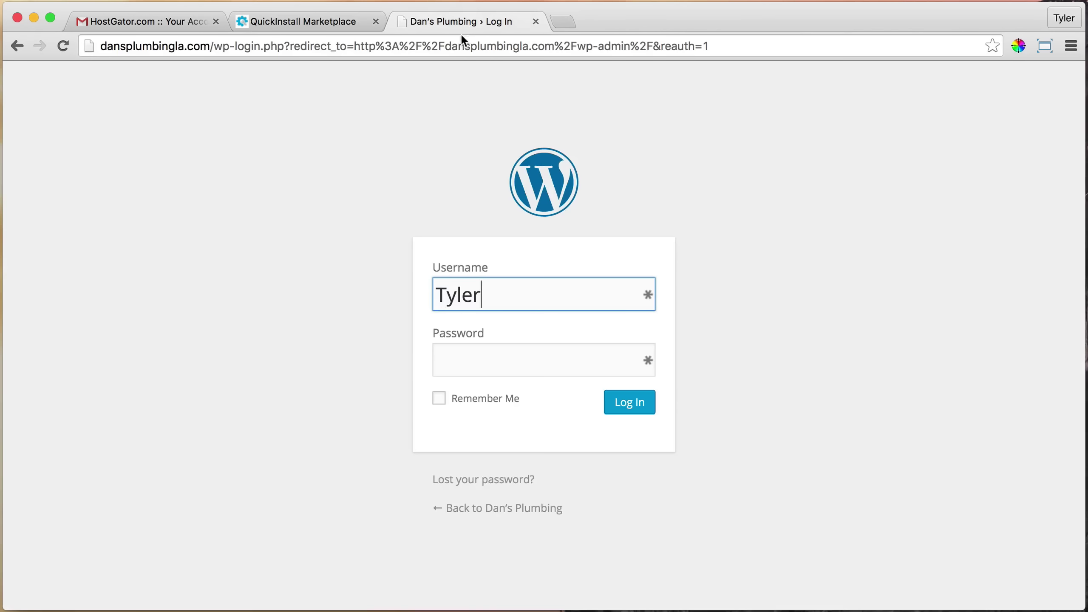
{"action": "left_click", "coordinate": [494, 361]}
{"action": "right_click", "coordinate": [493, 358]}
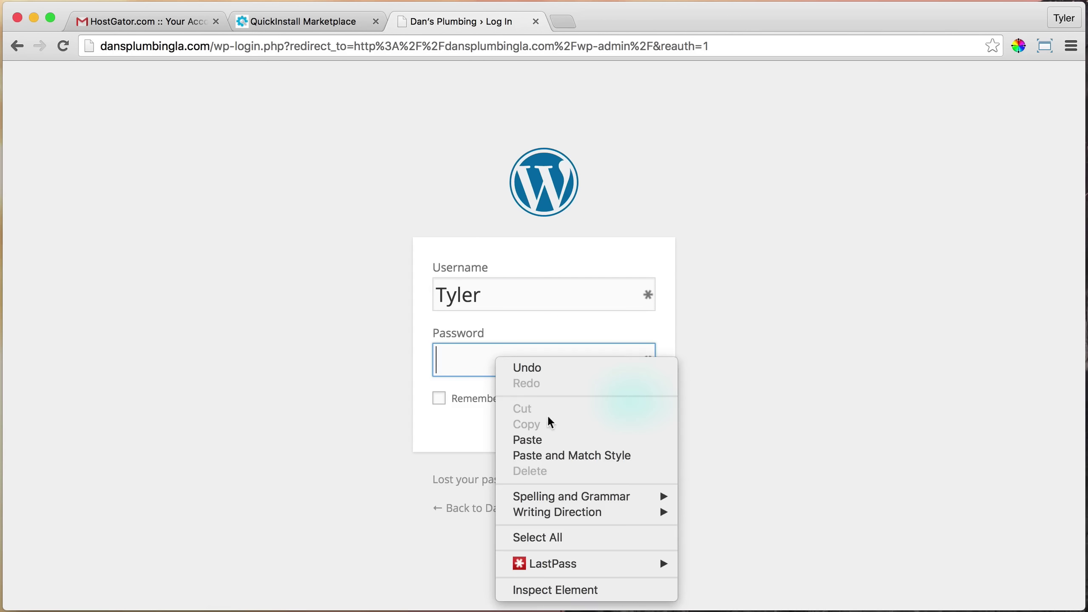
{"action": "left_click", "coordinate": [549, 439]}
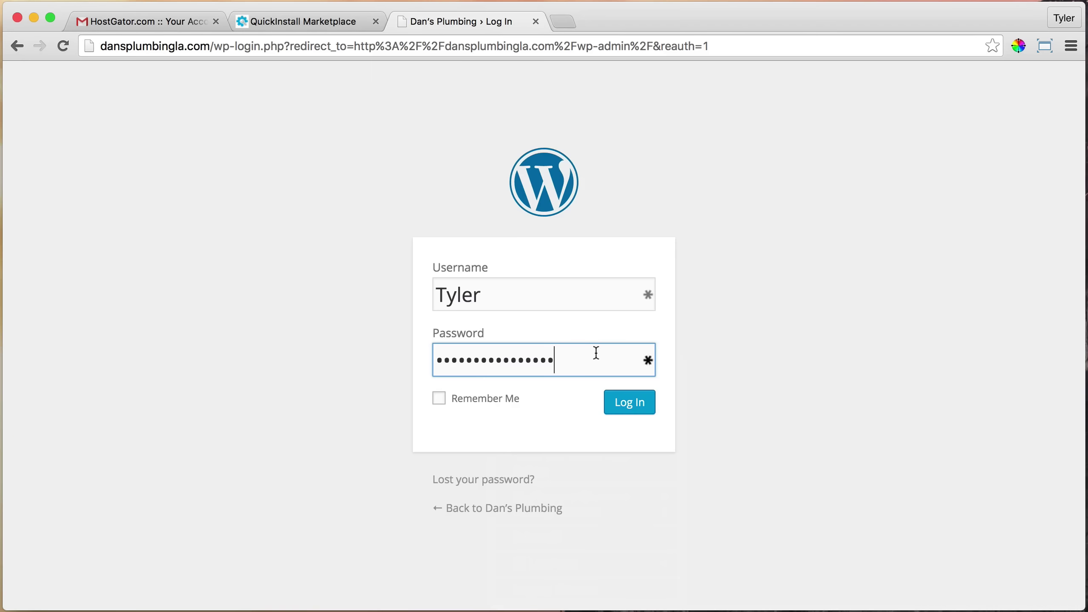
Log into the Dan's Plumbing WordPress dashboard, declining the save-password prompts
{"action": "left_click", "coordinate": [637, 407]}
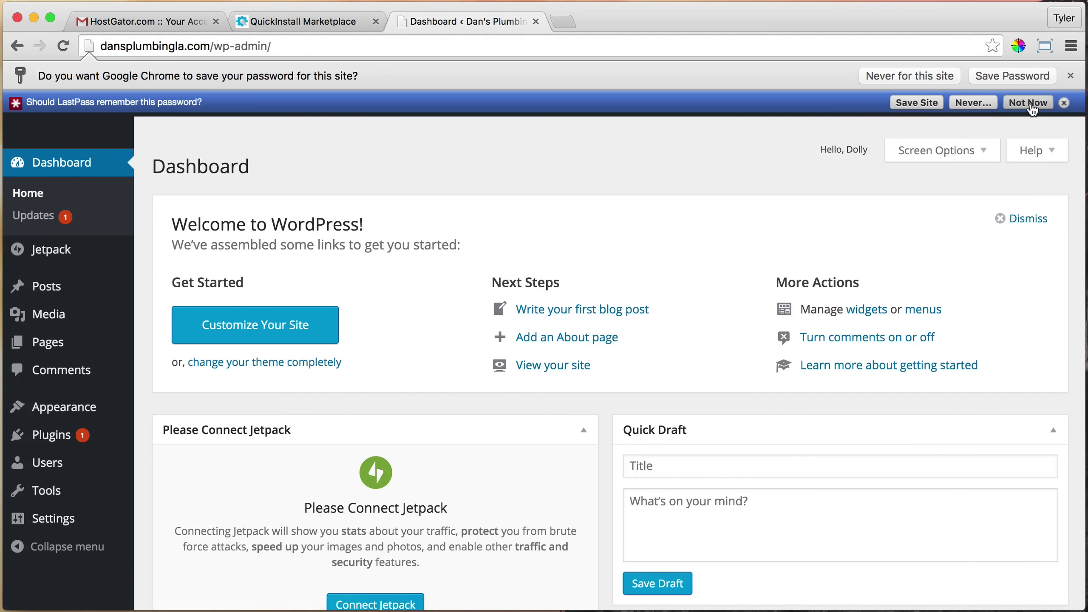
{"action": "left_click", "coordinate": [1022, 104]}
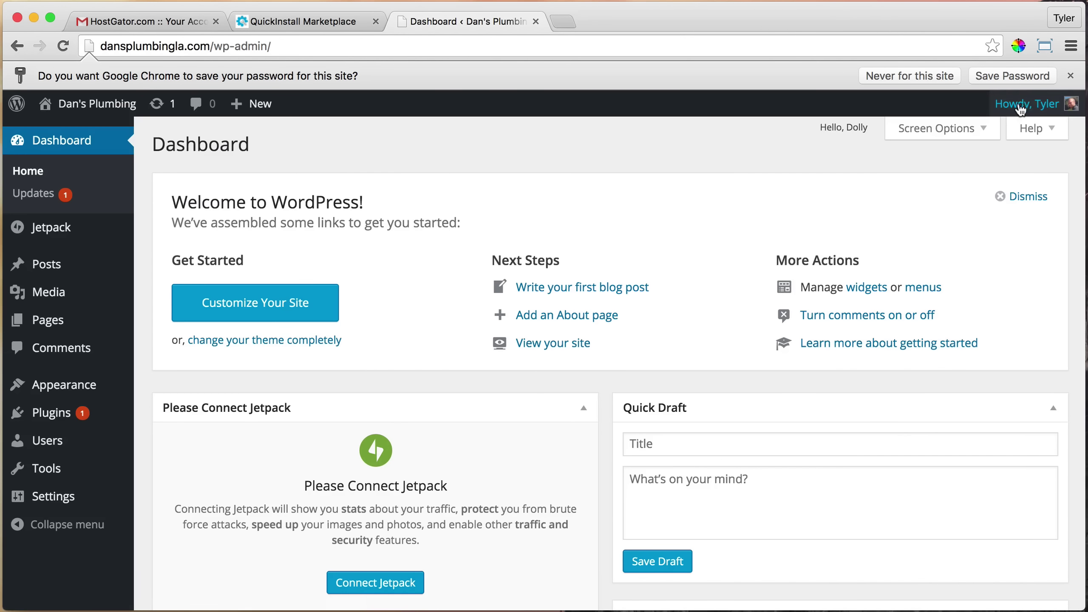
{"action": "left_click", "coordinate": [1070, 76]}
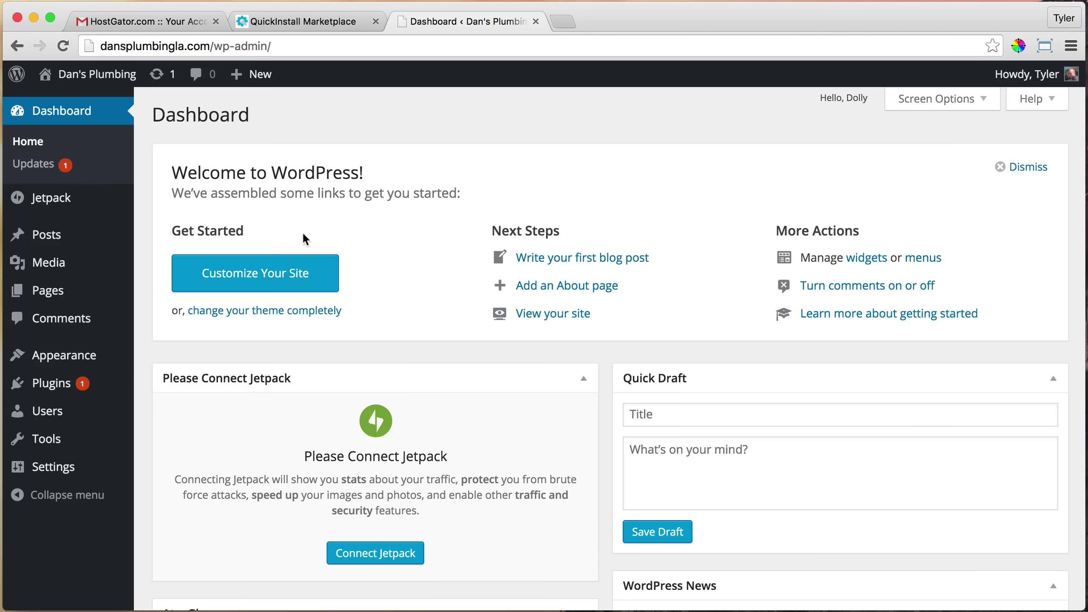
{"action": "left_click_drag", "start_coordinate": [153, 115], "coordinate": [246, 116]}
{"action": "left_click", "coordinate": [233, 117]}
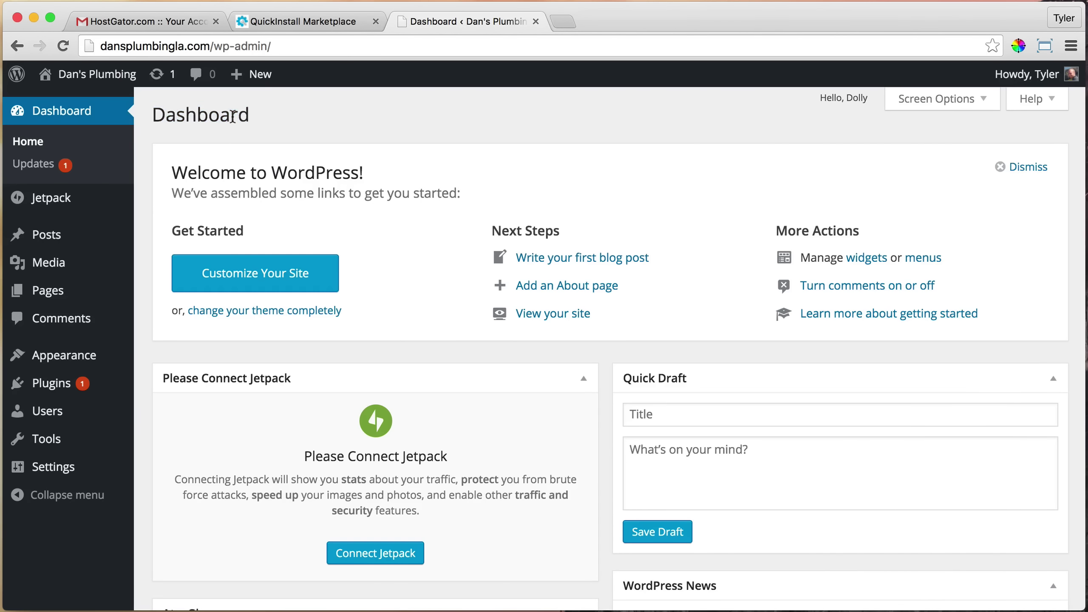
Close the QuickInstall Marketplace tab, leaving the dashboard open
{"action": "left_click", "coordinate": [315, 19]}
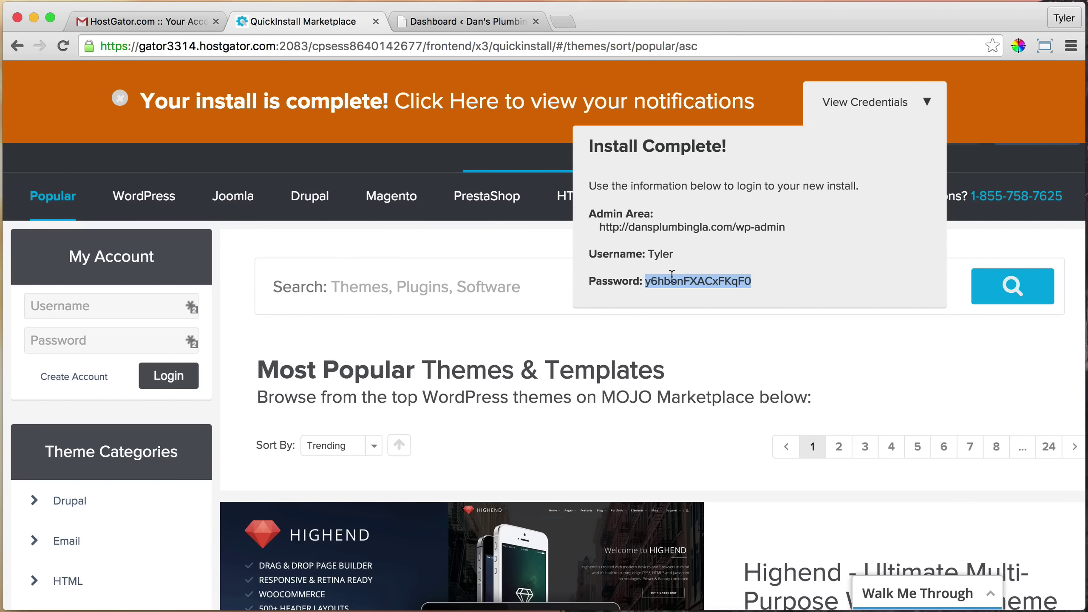
{"action": "left_click", "coordinate": [371, 21]}
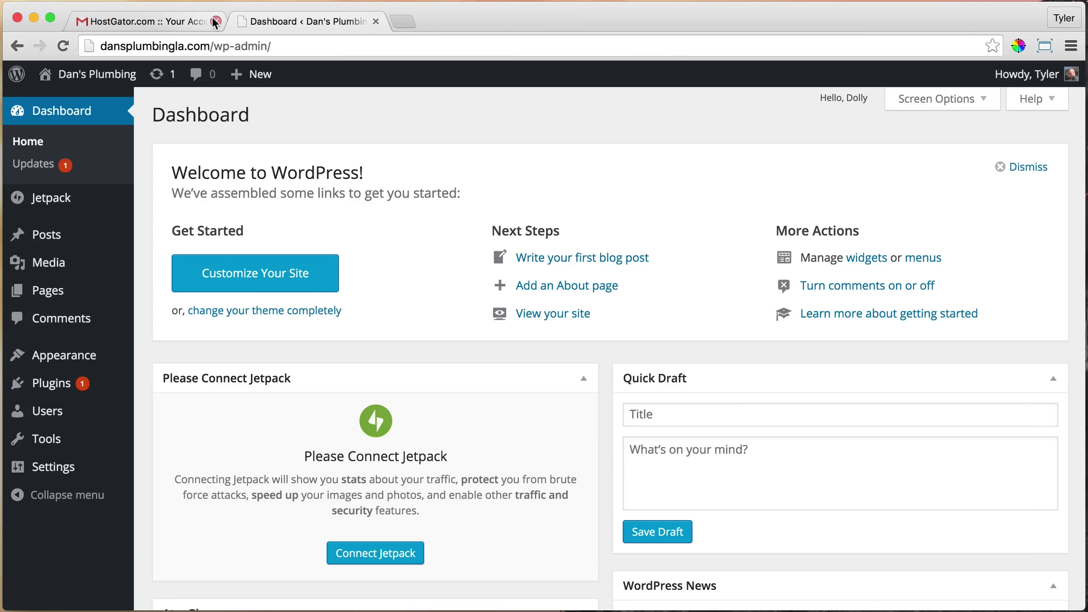